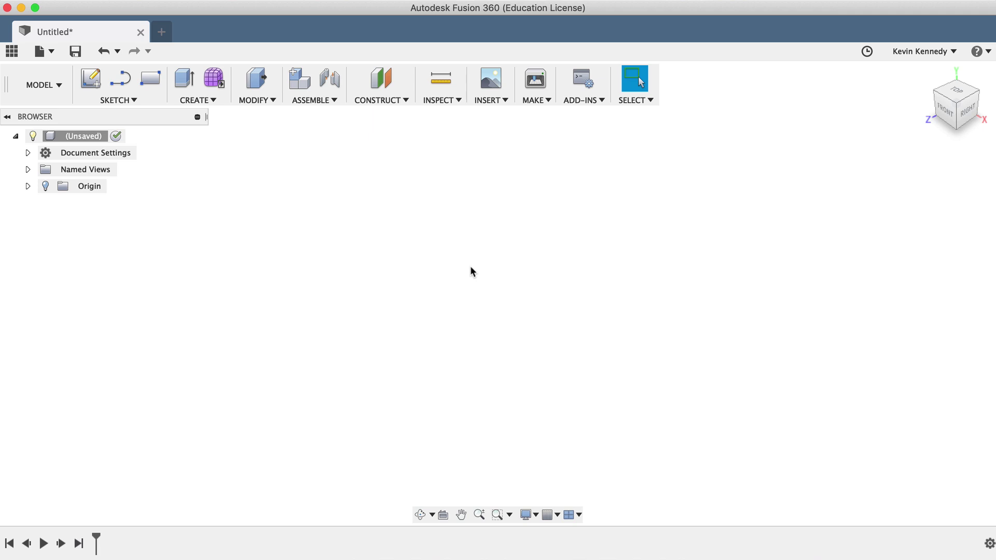
Step: Create a project folder named 'Learn Fusion 360 in 30 Days' and open it
click(11, 52)
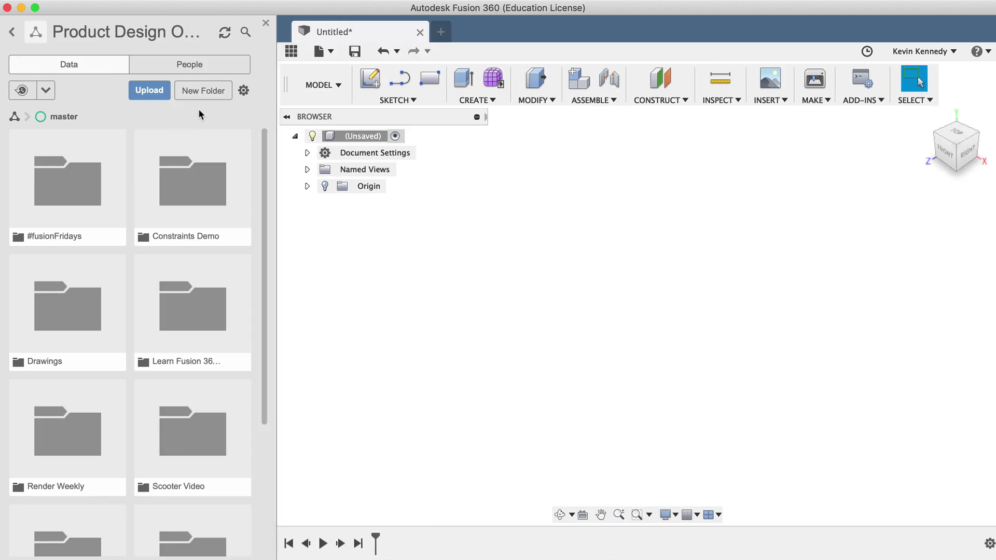
click(200, 94)
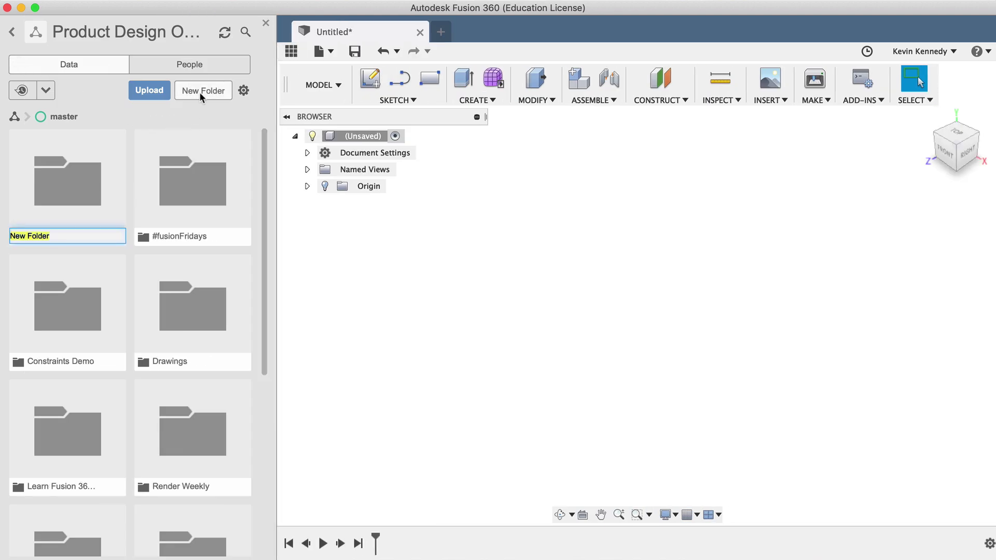
text(Learn Fu)
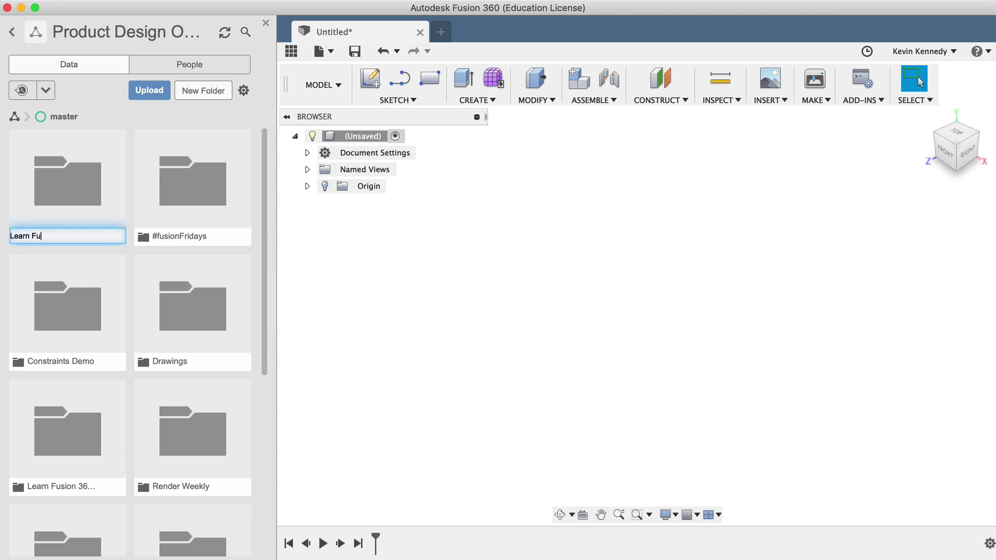
text(sion 360 in )
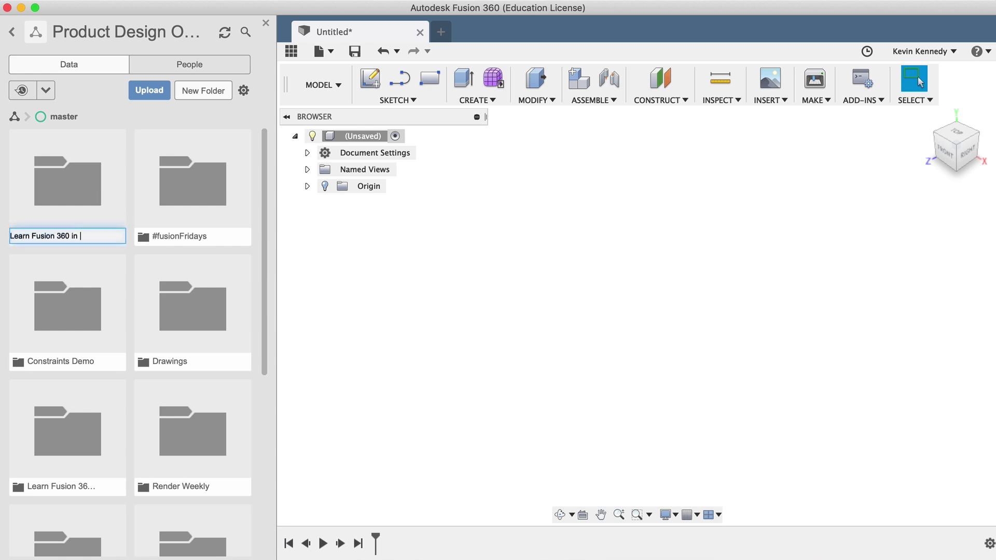
text(30 Days)
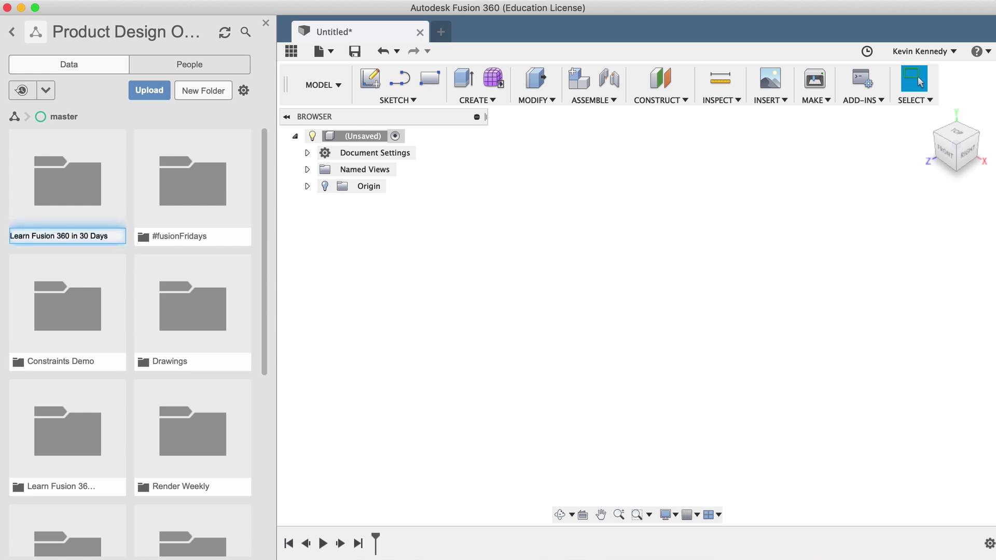
key(Return)
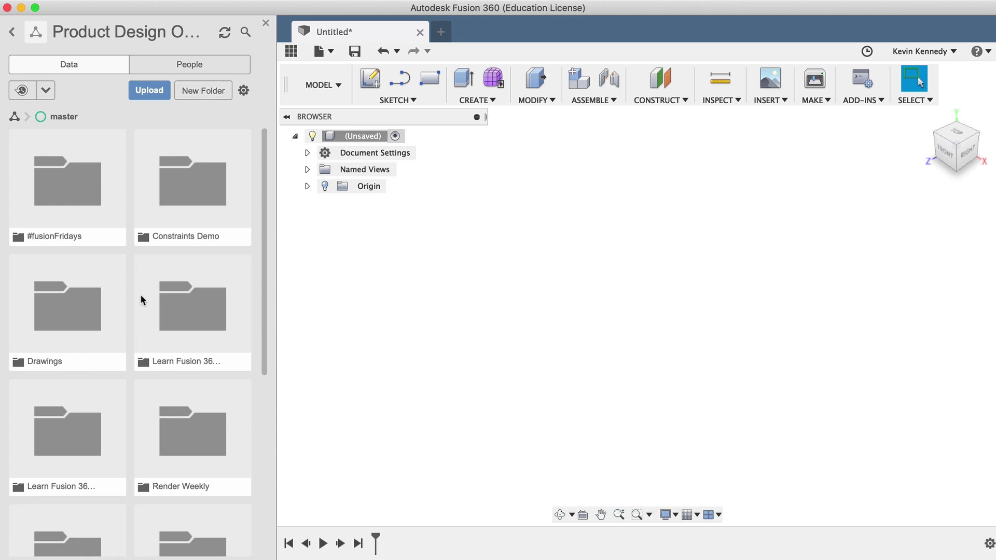
double_click(71, 425)
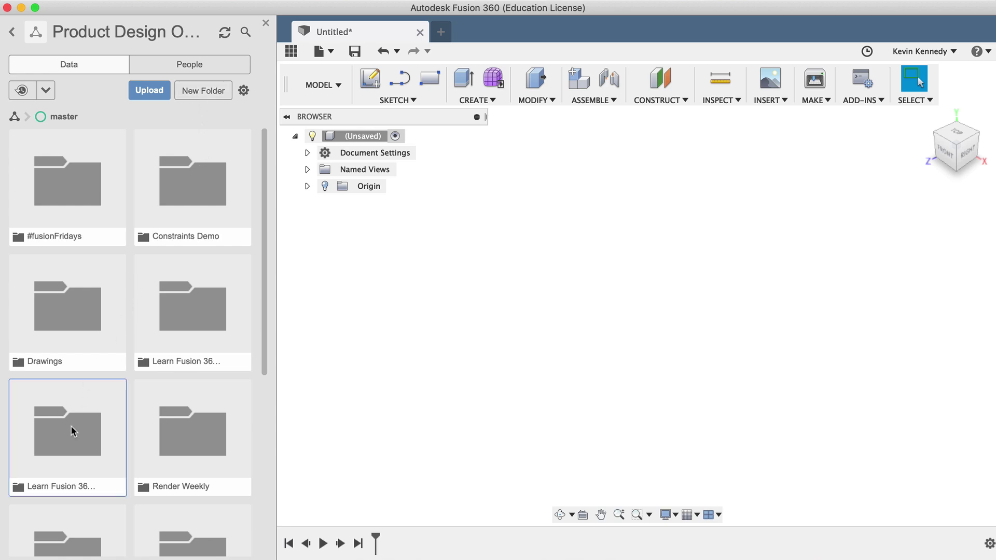
Step: Add a 'Day #1 - Lego' subfolder inside it and open that subfolder
click(190, 92)
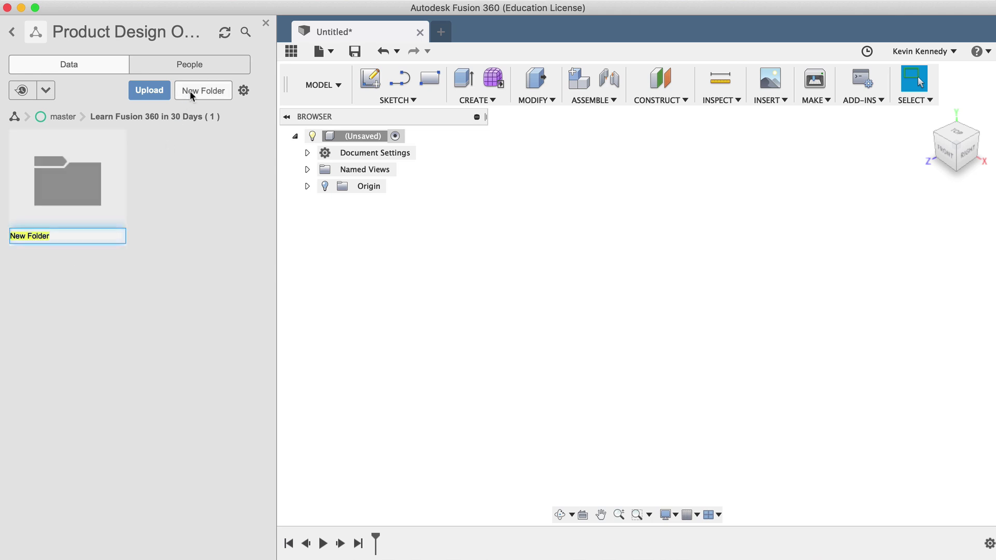
text(Day #1 - Lego)
key(Return)
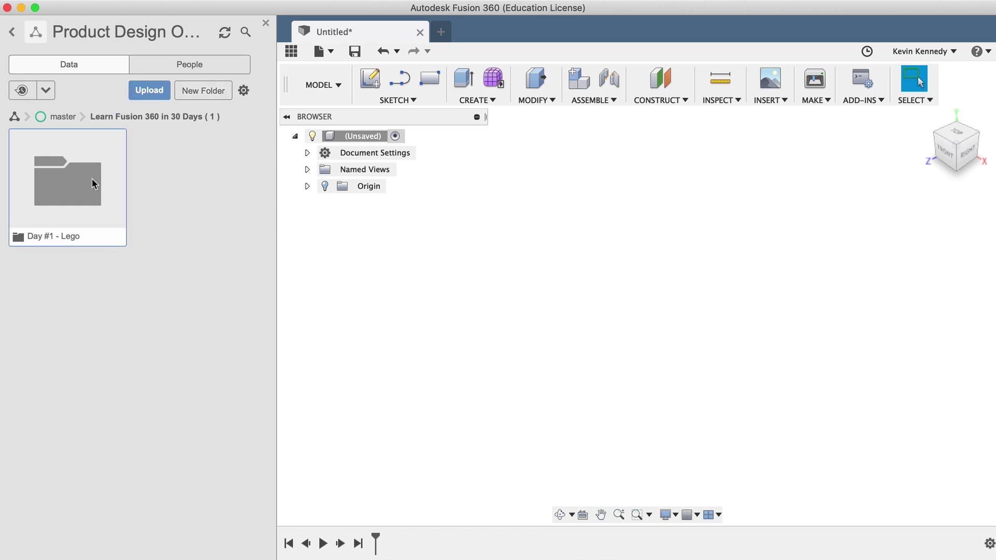
double_click(92, 179)
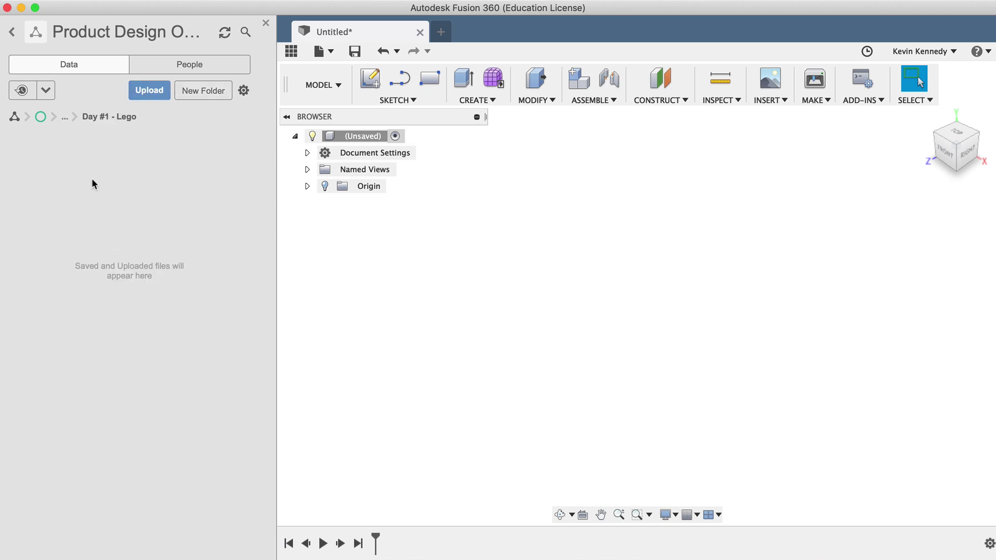
Step: Hide the Data Panel and restore default preferences, keeping Fusion navigation shortcuts and Constrained Orbit
click(291, 51)
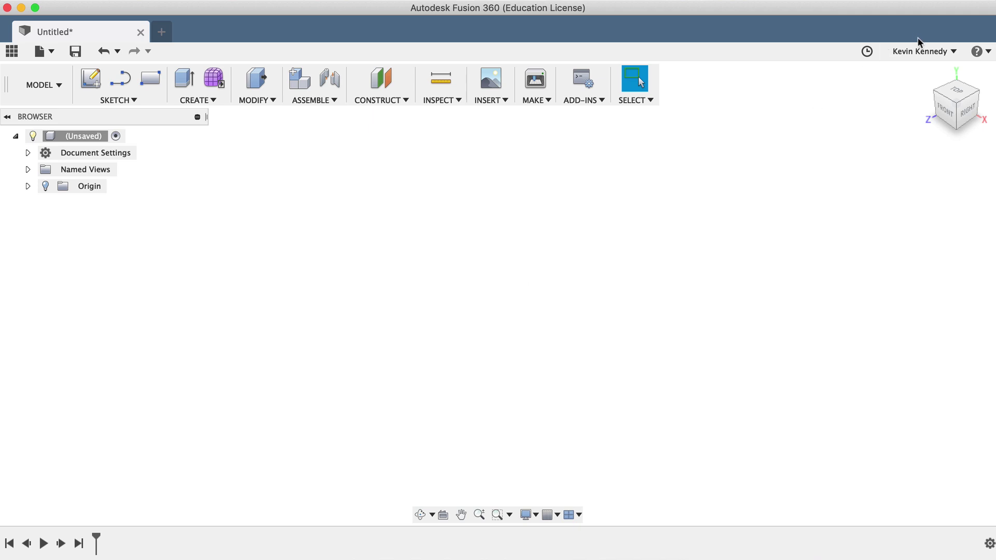
click(948, 52)
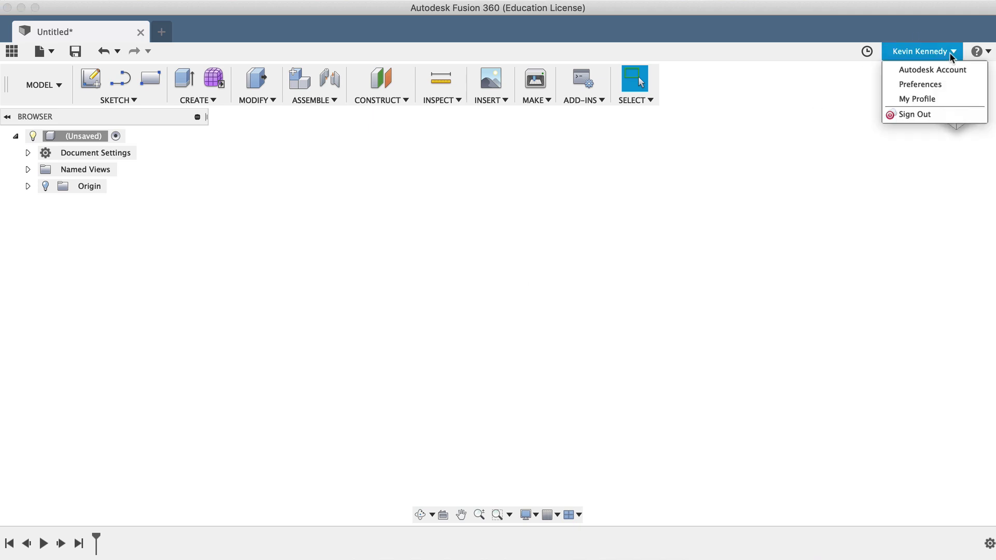
click(955, 84)
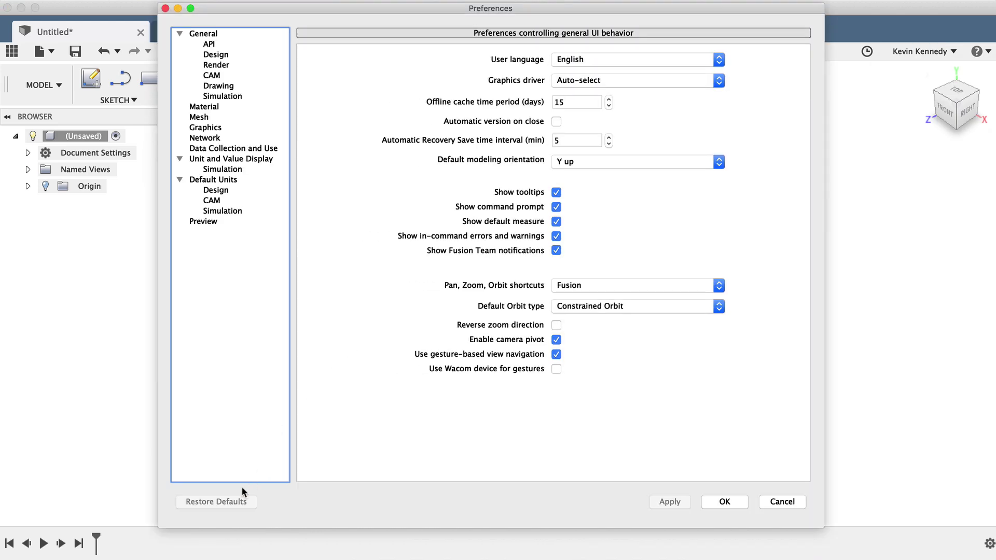
click(570, 291)
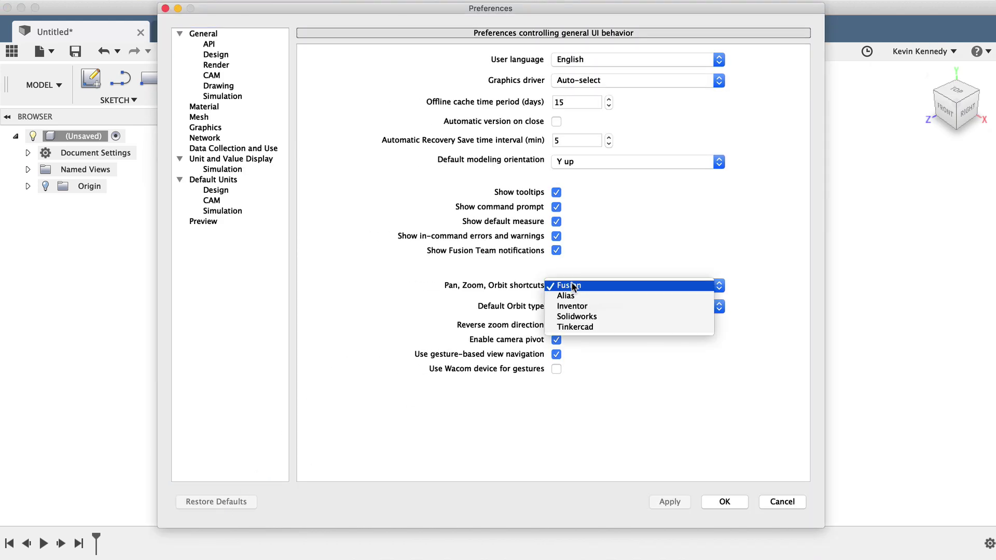
click(573, 299)
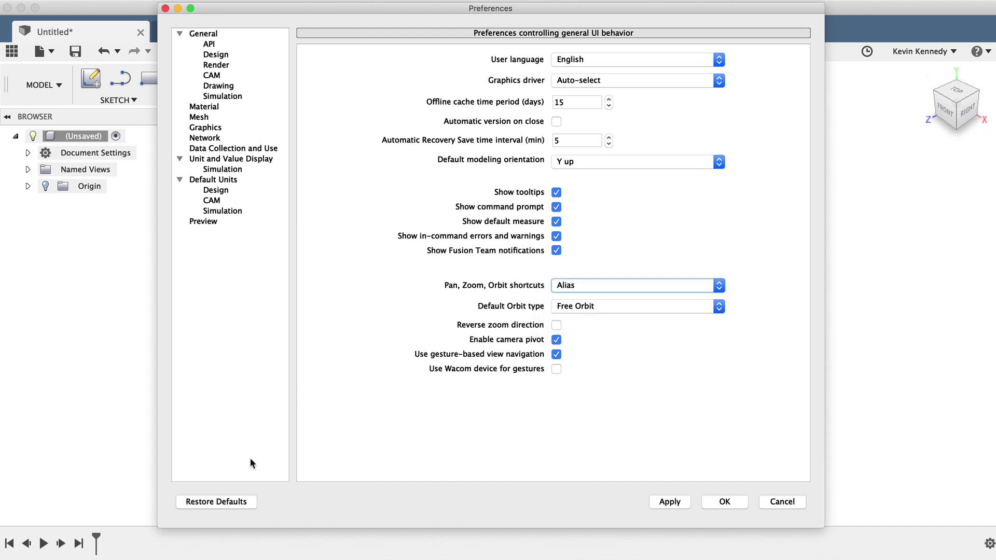
click(208, 501)
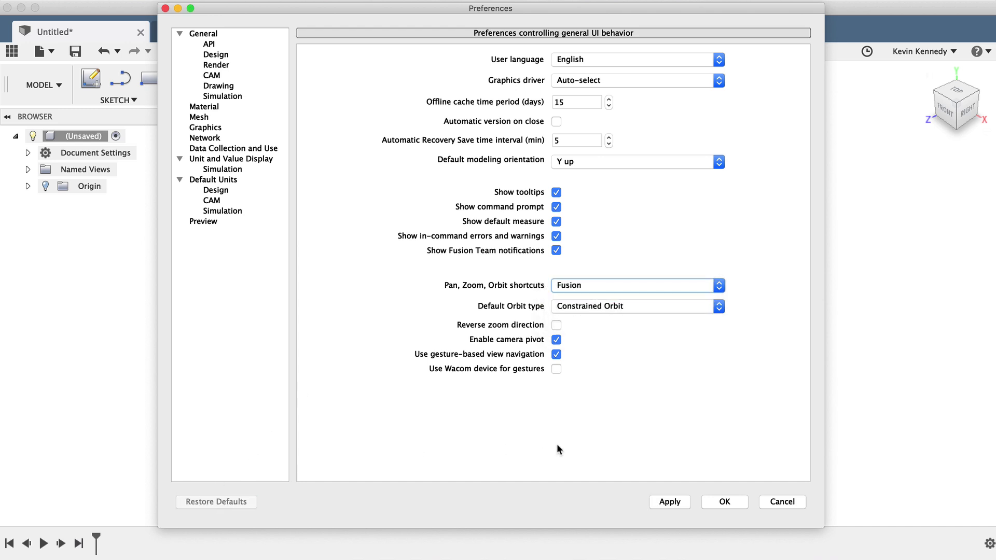
click(668, 503)
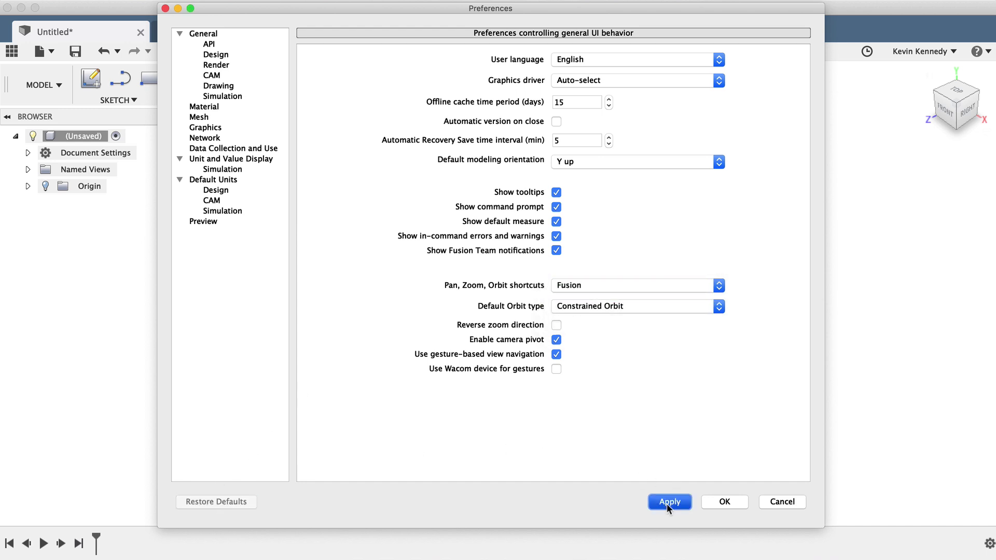
click(721, 503)
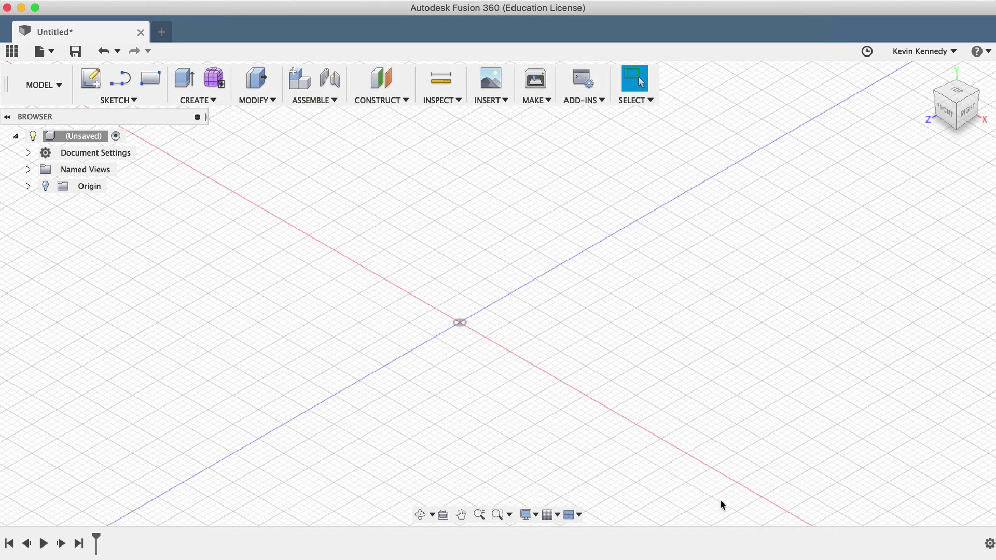
click(536, 516)
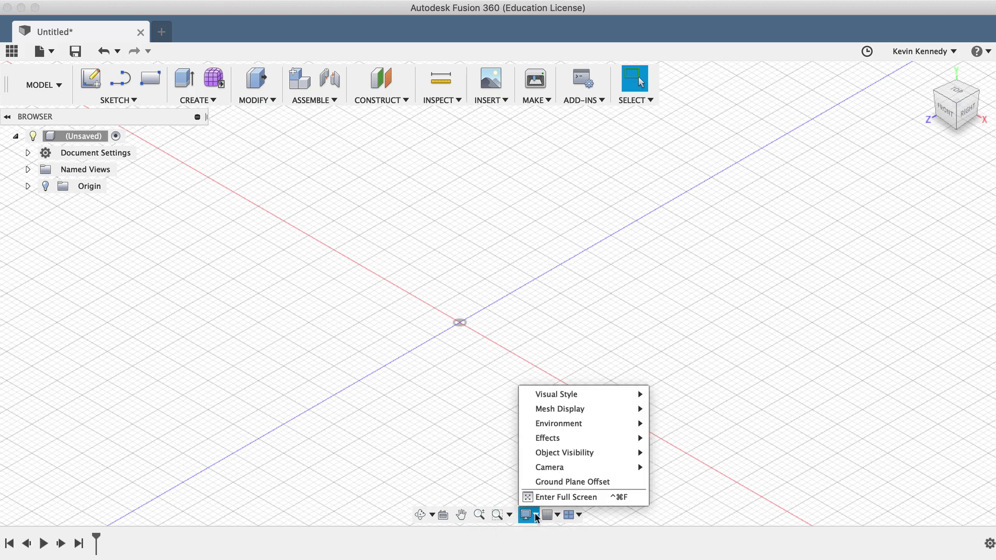
mouse_move(556, 397)
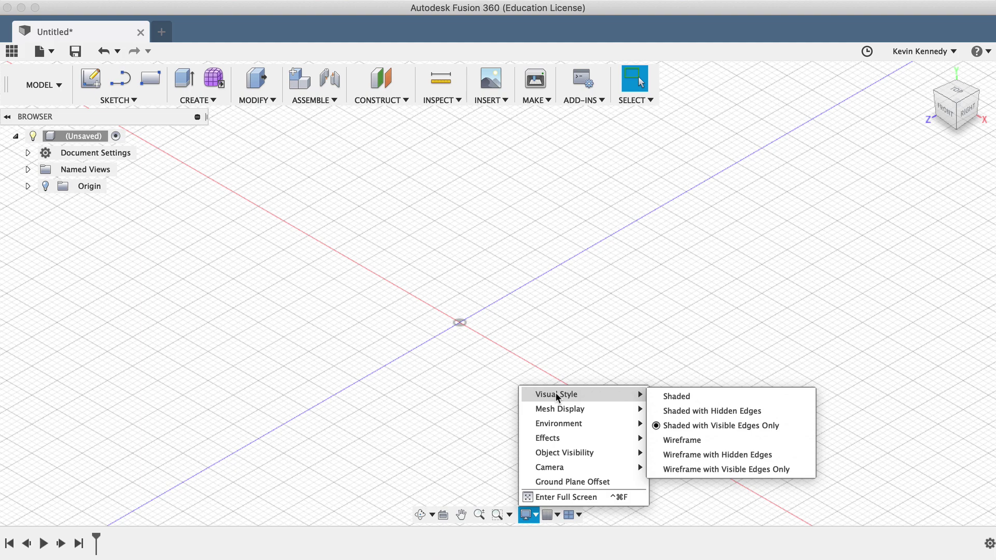
click(792, 425)
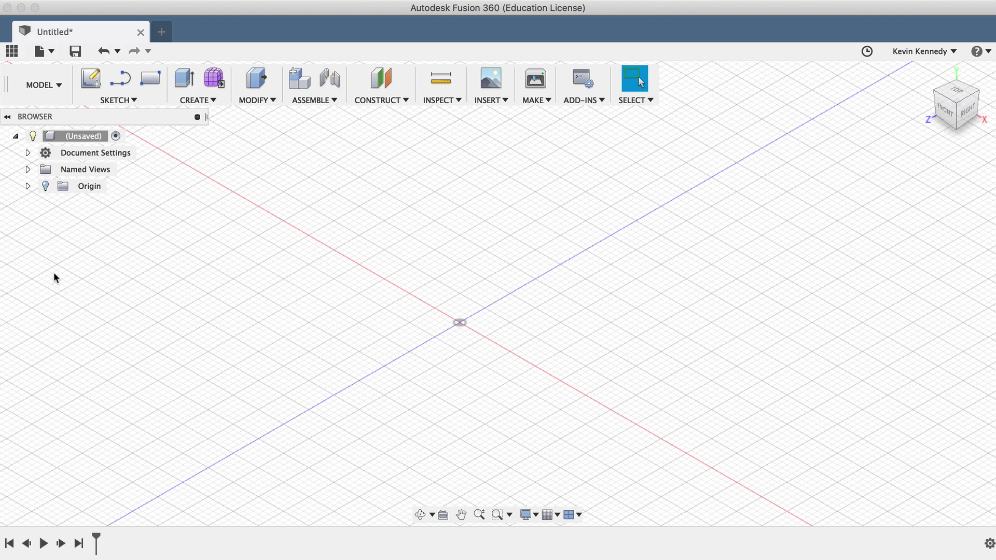
Step: Change the design's active units under Document Settings from inches to Millimeter
click(28, 154)
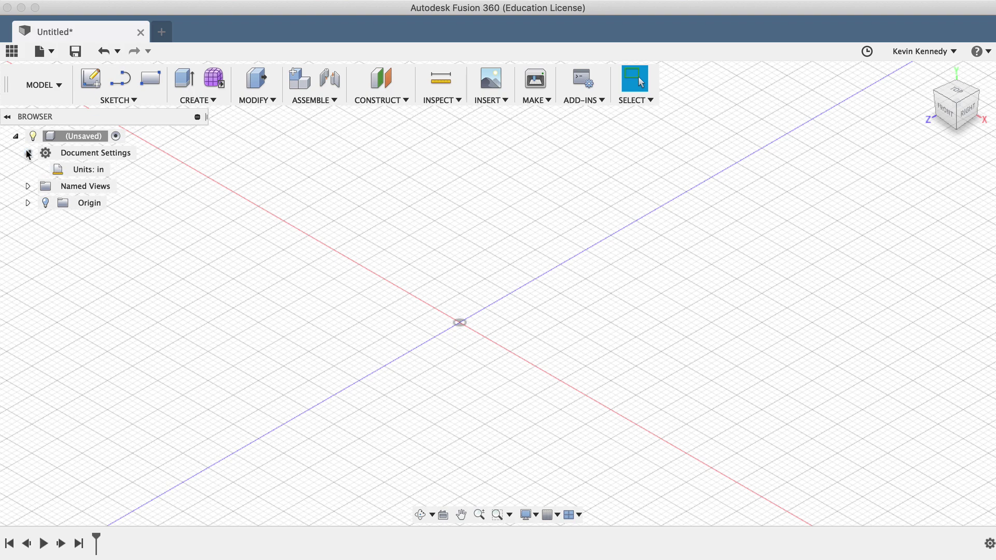
mouse_move(73, 173)
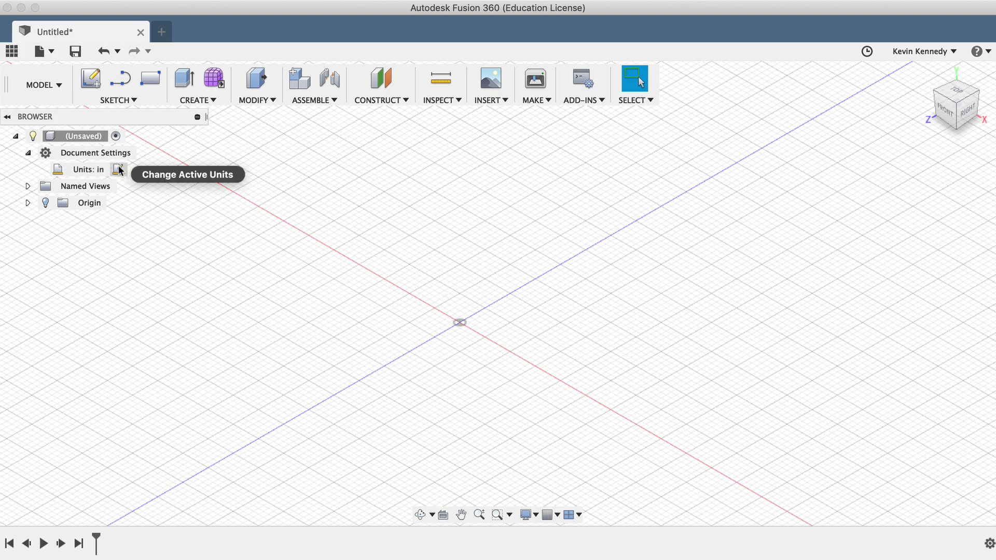
click(119, 170)
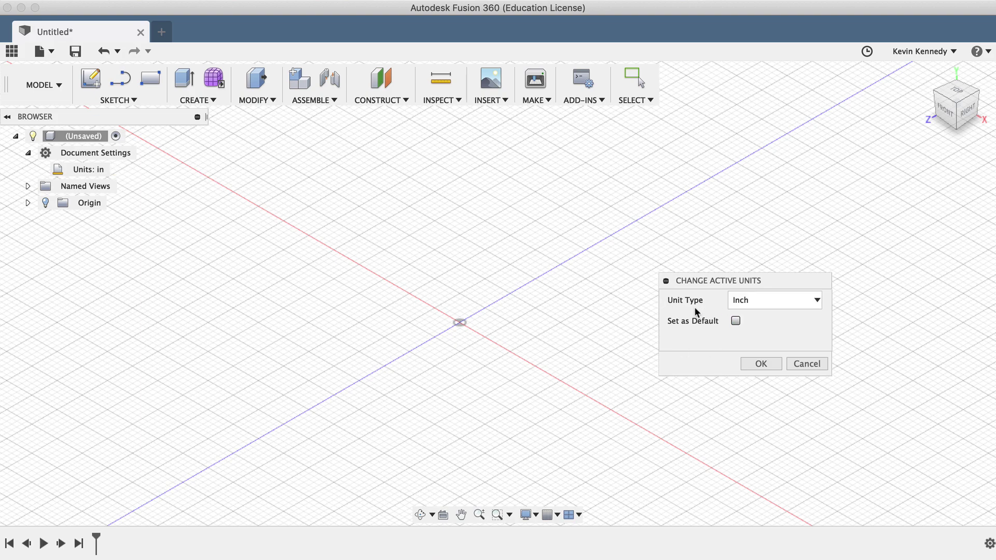
click(785, 300)
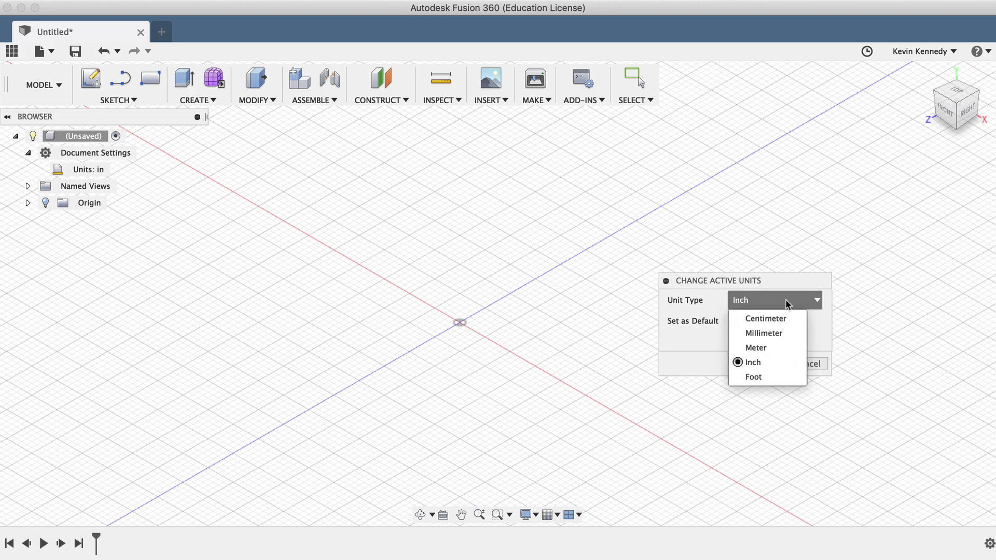
click(776, 331)
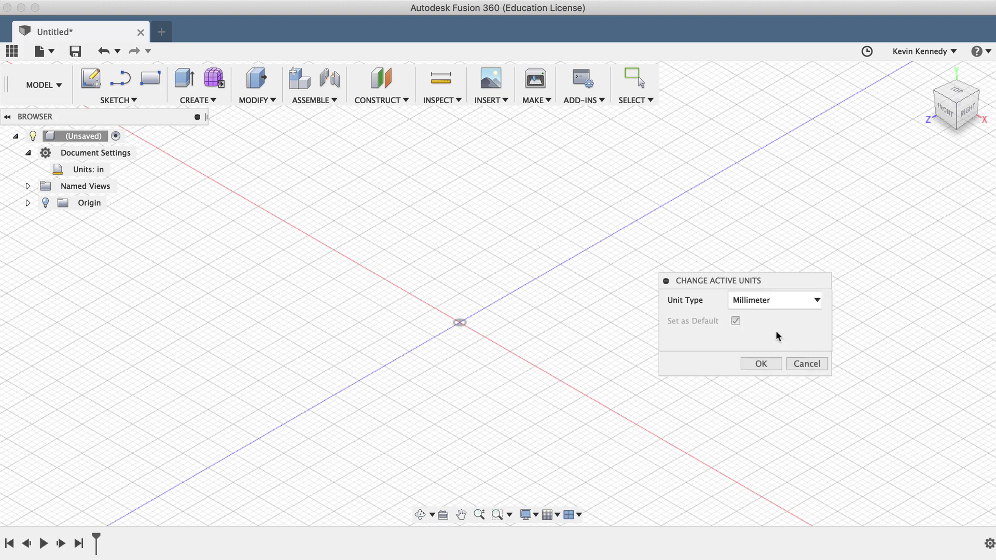
click(761, 364)
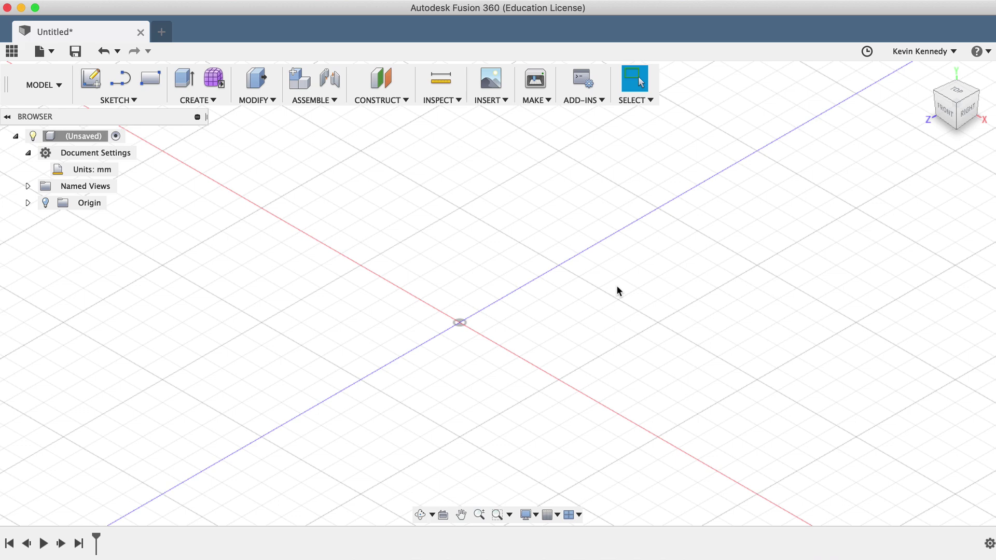
Step: Add a new empty component, renamed from Component1 to 'Lego', with Activate kept on
click(323, 100)
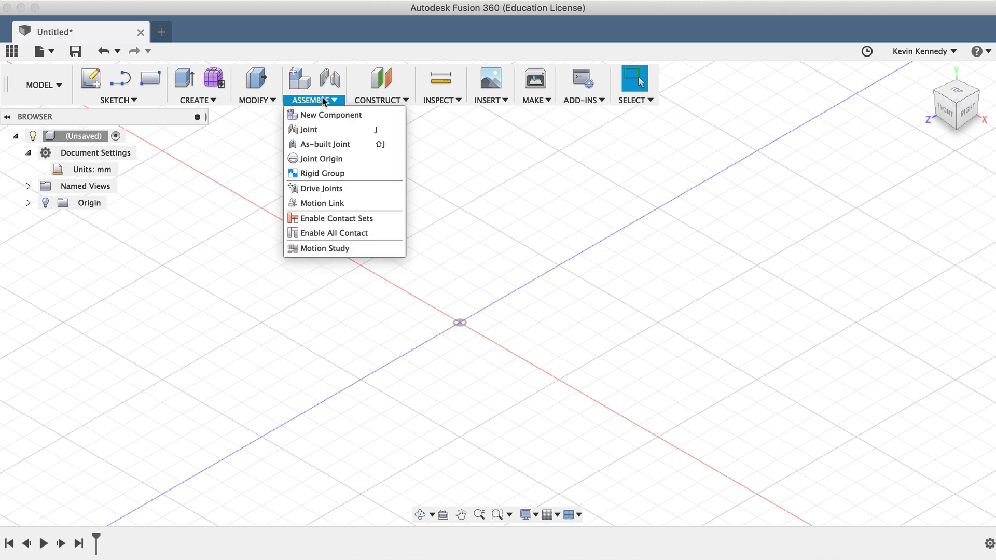
click(363, 115)
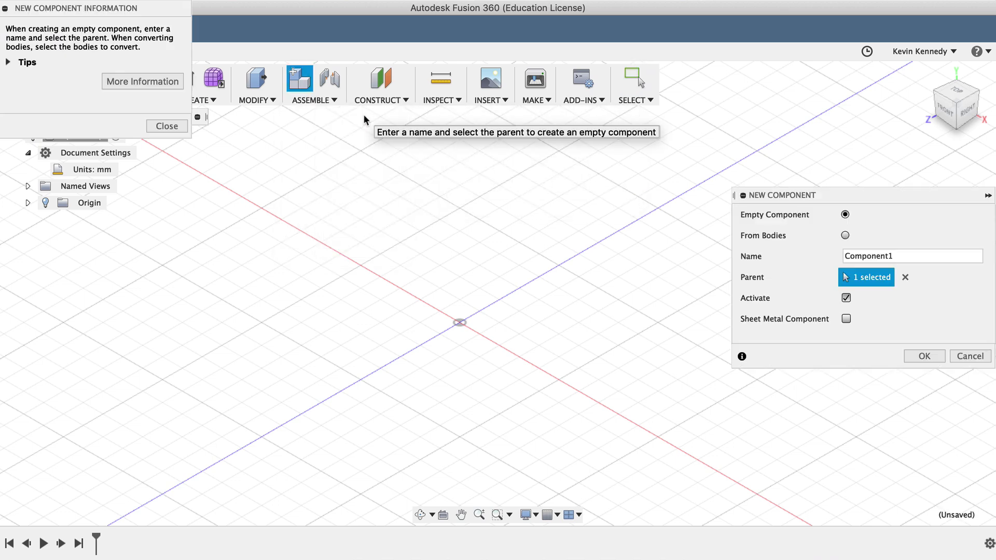
click(877, 254)
double_click(877, 253)
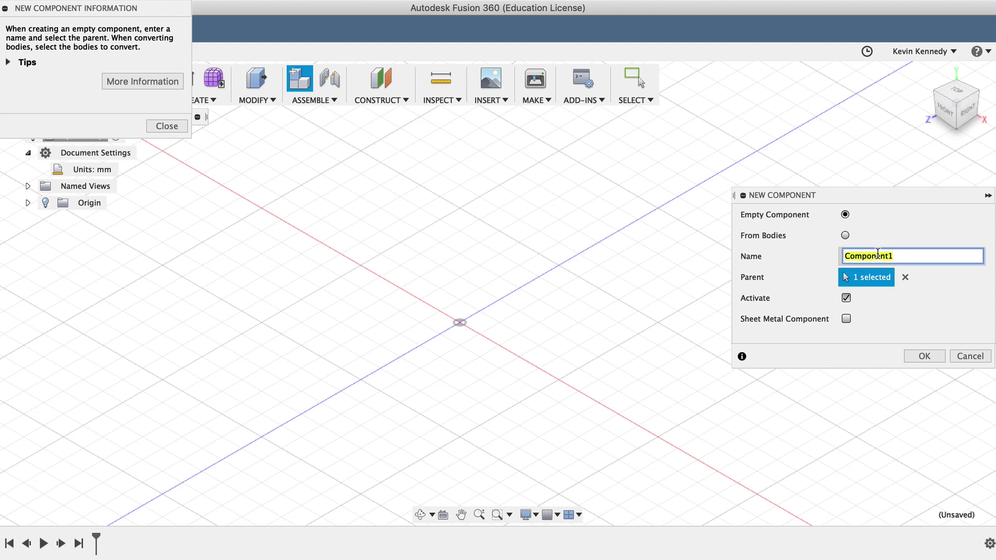
text(Lego)
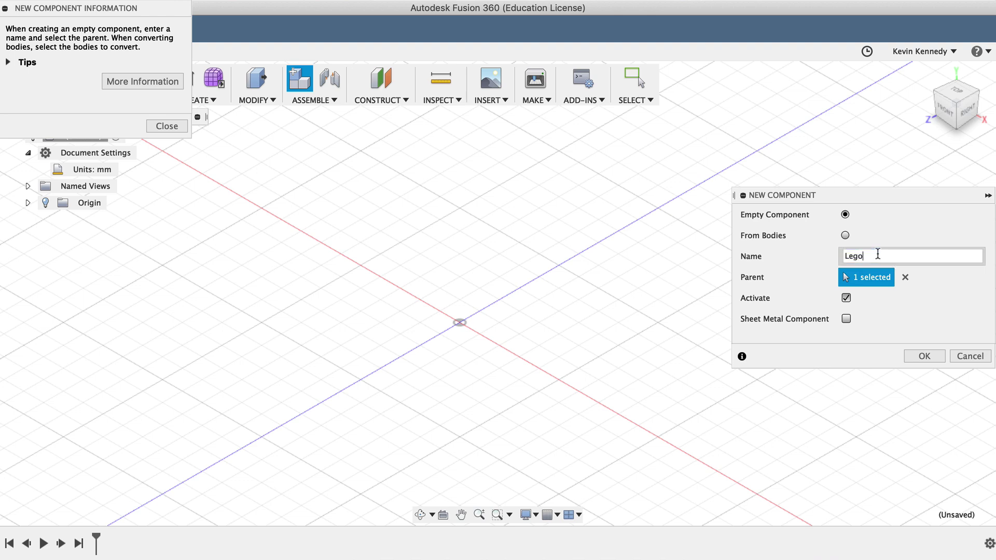
click(920, 357)
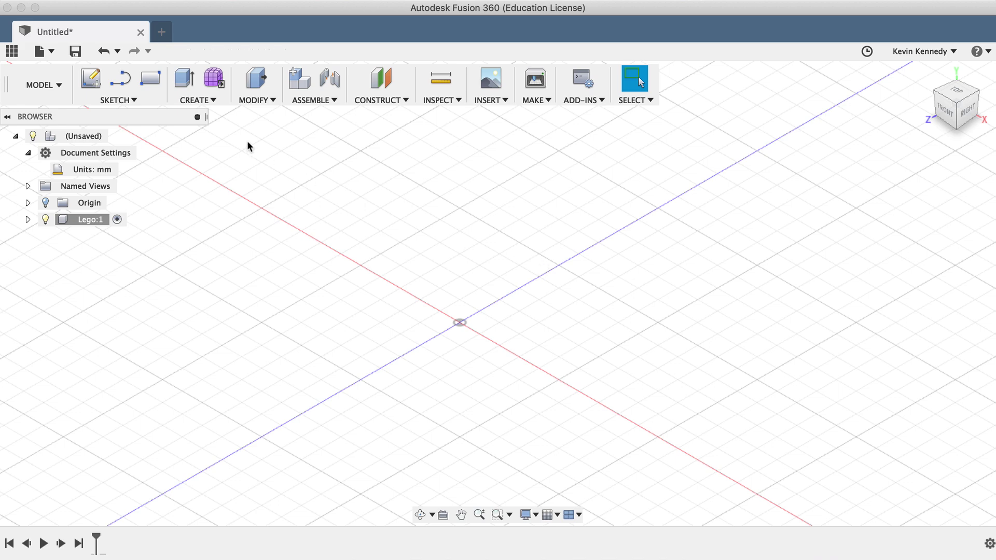
Step: Start the 2-Point Rectangle tool from the Sketch menu's Rectangle options
click(138, 100)
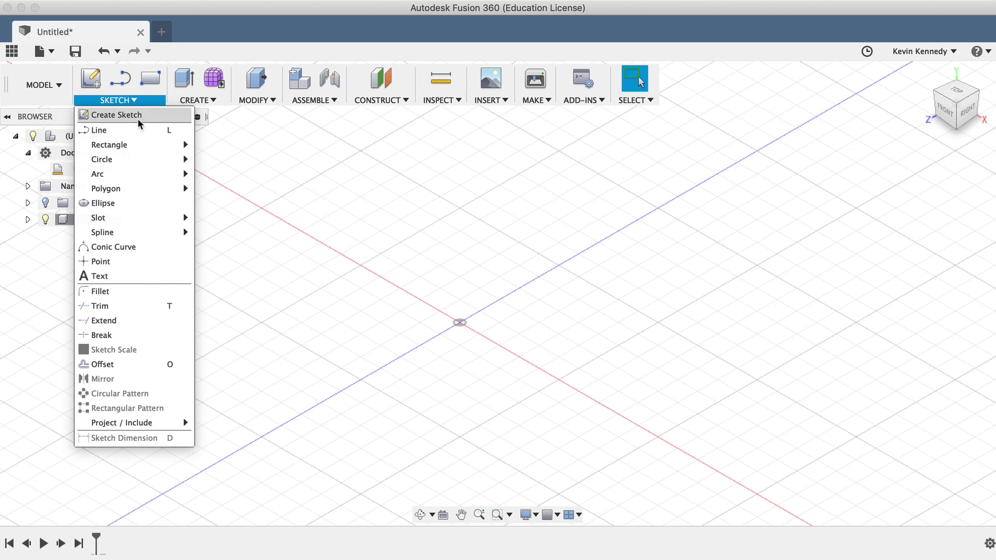
mouse_move(128, 185)
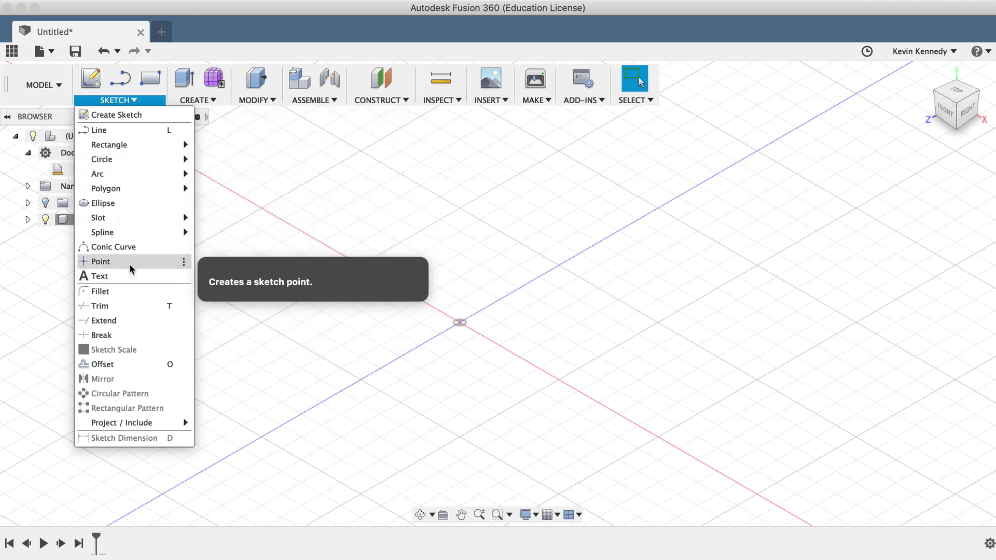
mouse_move(154, 145)
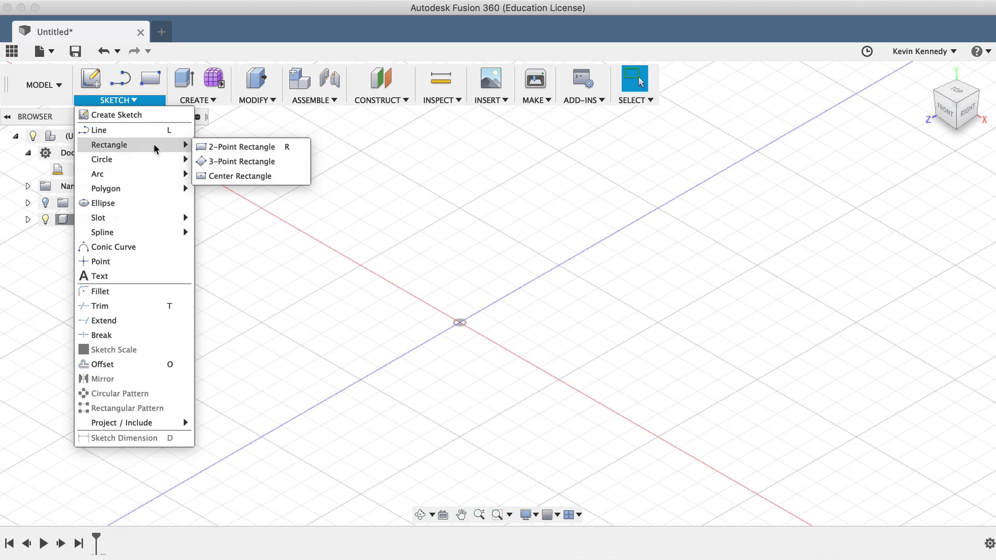
click(279, 147)
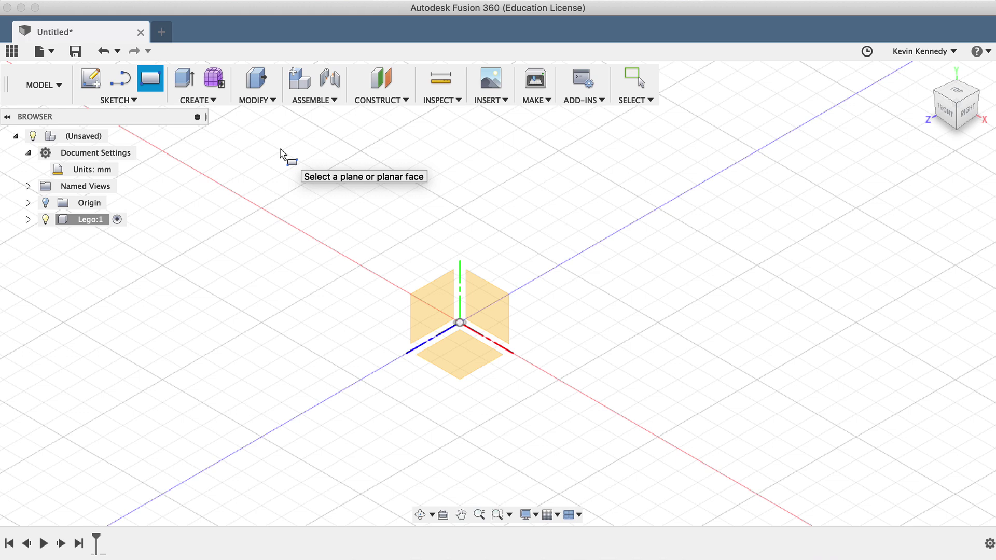
Step: Sketch a 31.8 × 15.8 mm rectangle on the XZ plane with one corner at the origin
click(457, 351)
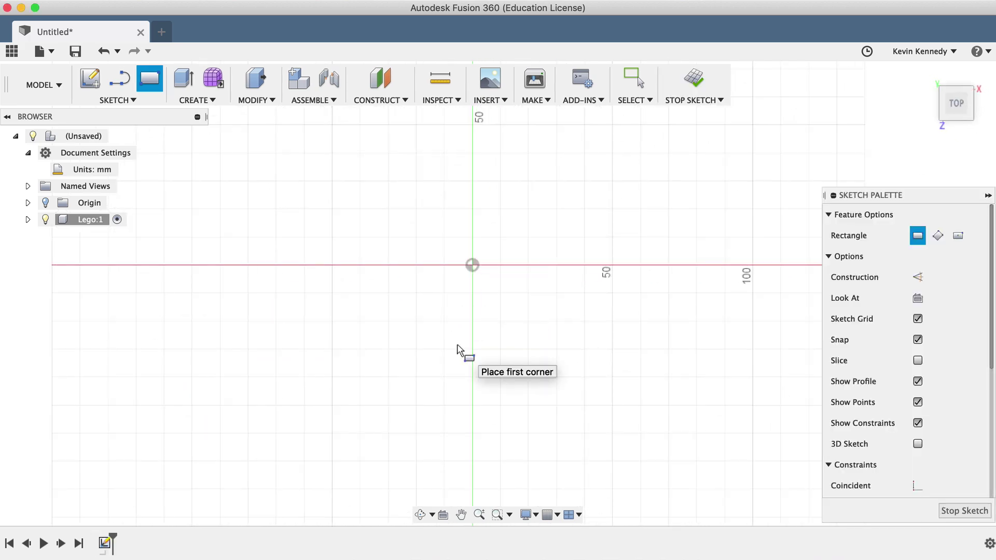
click(472, 265)
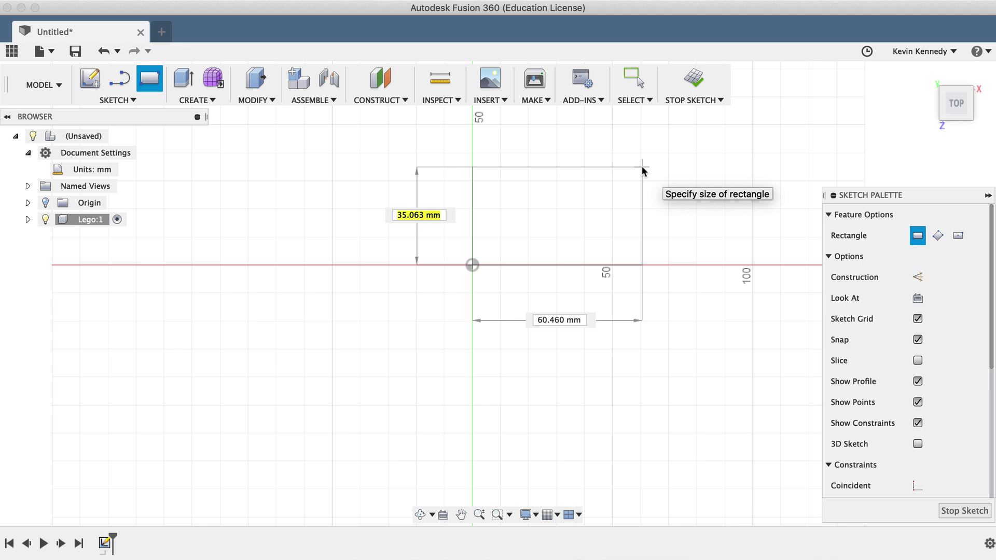
text(15.8)
key(Tab)
key(Tab)
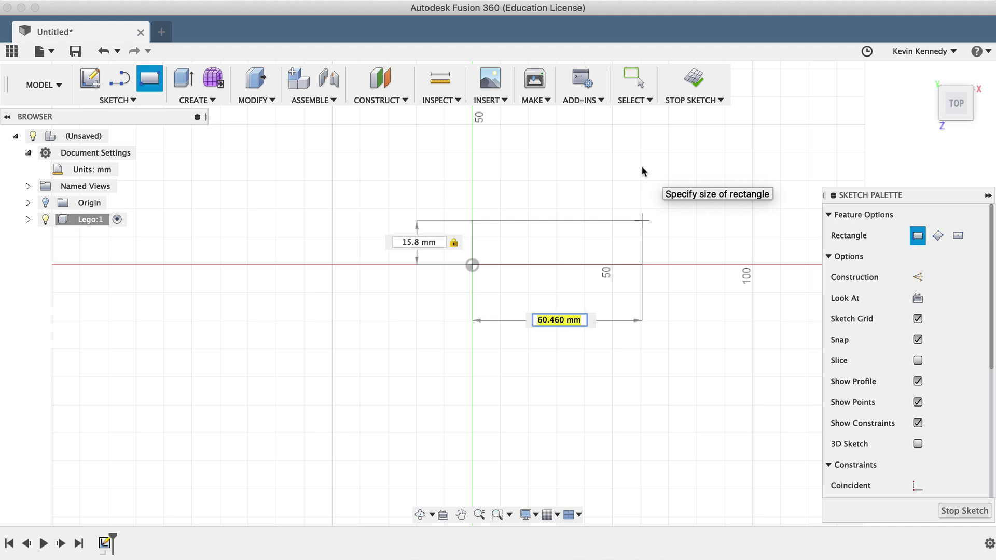
text(31.8)
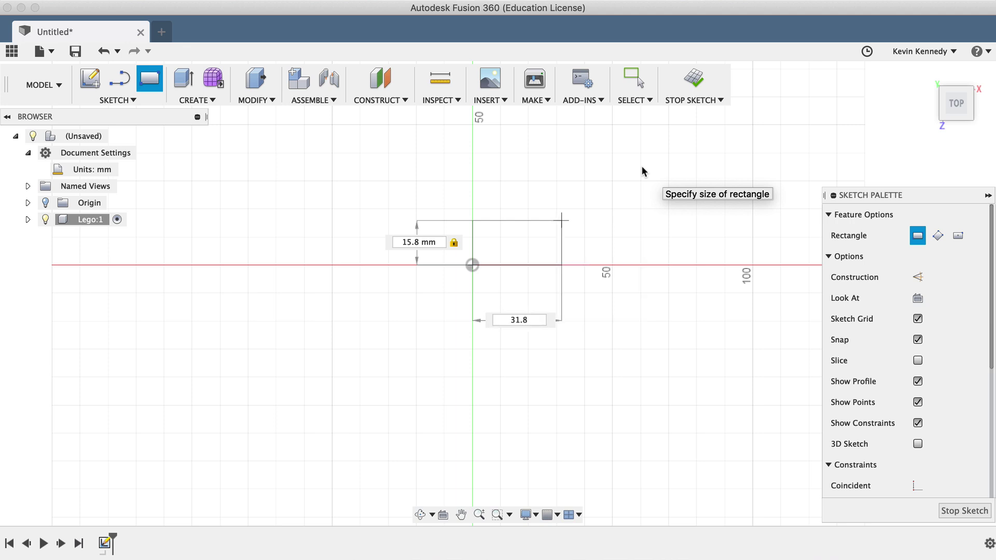
key(Tab)
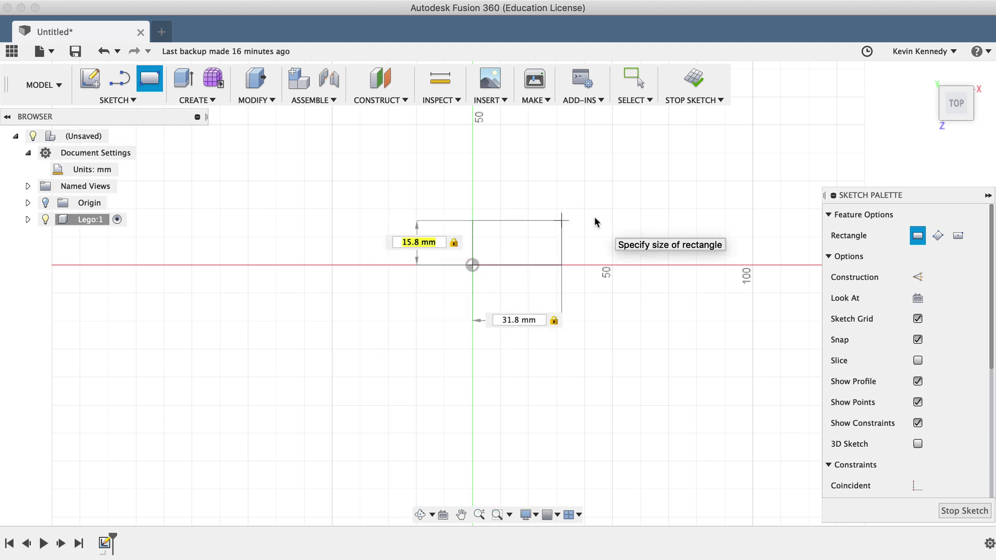
click(611, 184)
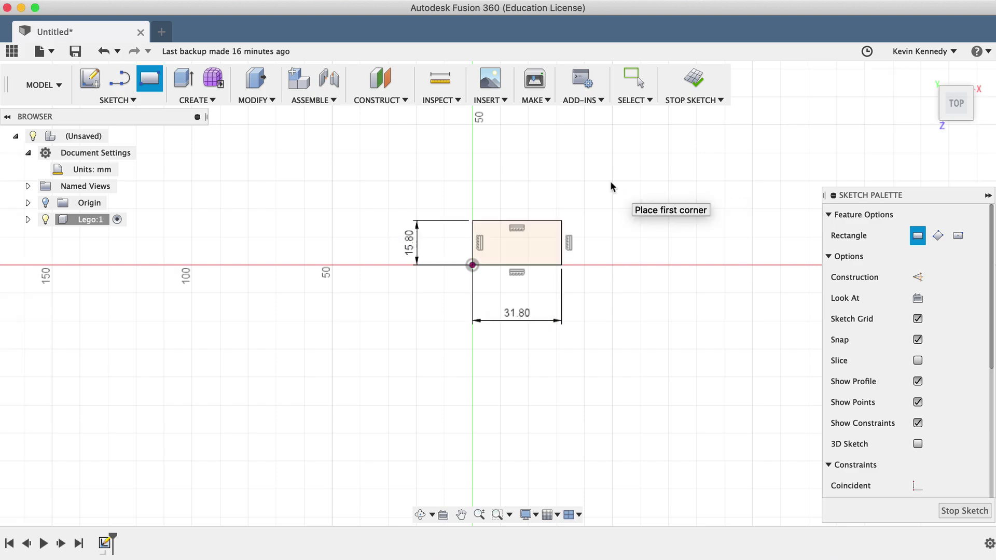
scroll(610, 181, up, 5)
scroll(612, 182, up, 4)
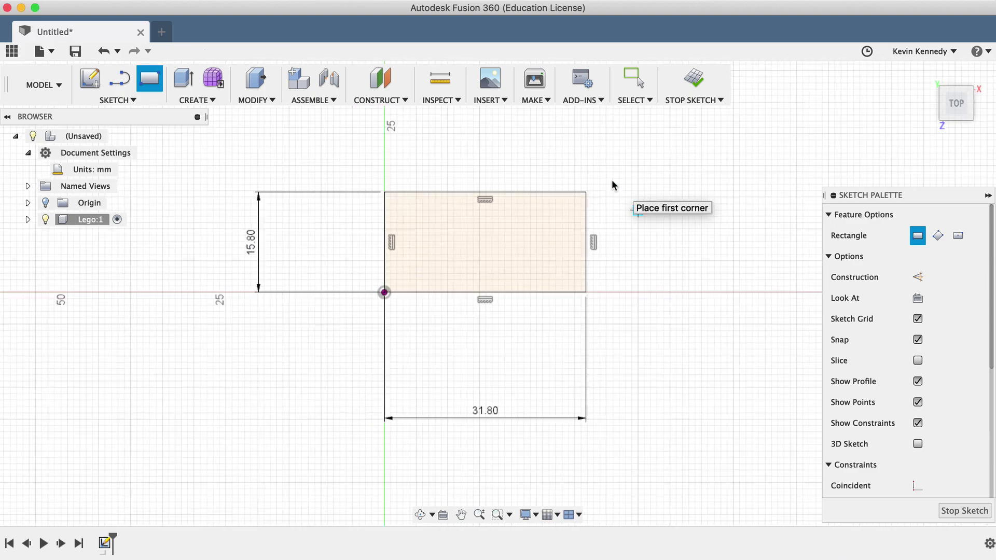
scroll(611, 180, left, 3)
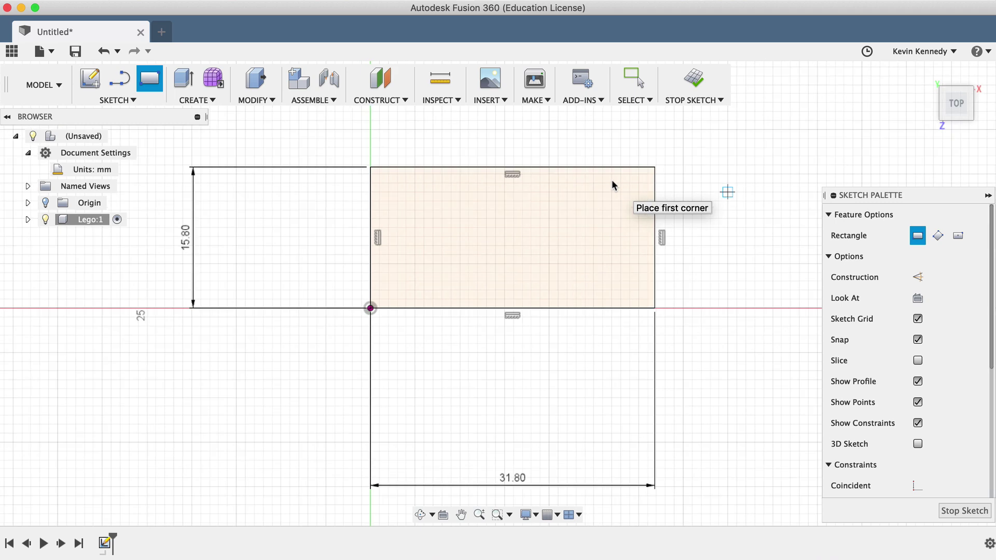
scroll(611, 180, left, 1)
scroll(612, 179, down, 1)
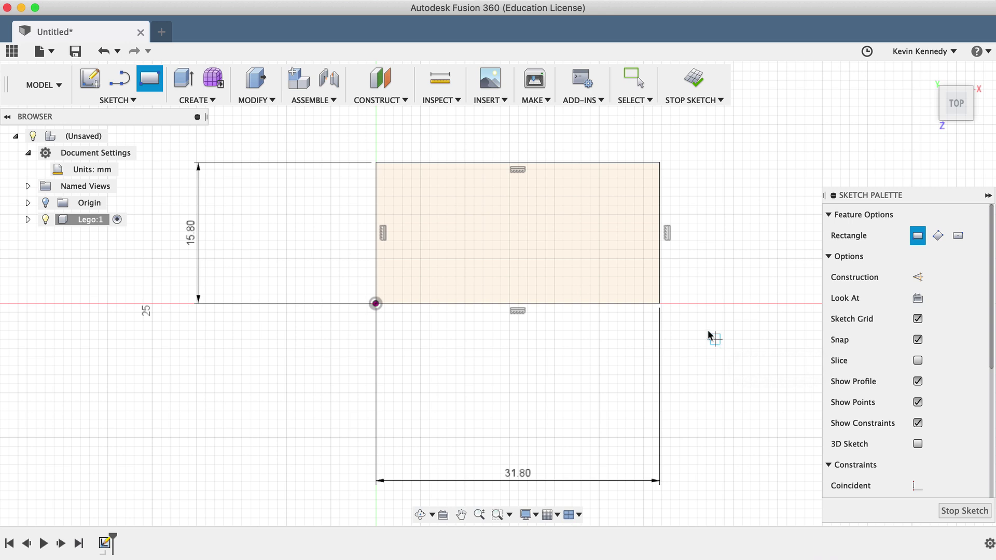
Step: Exit the rectangle tool and preview a 9.6 mm new-body extrusion of the rectangle profile
key(Escape)
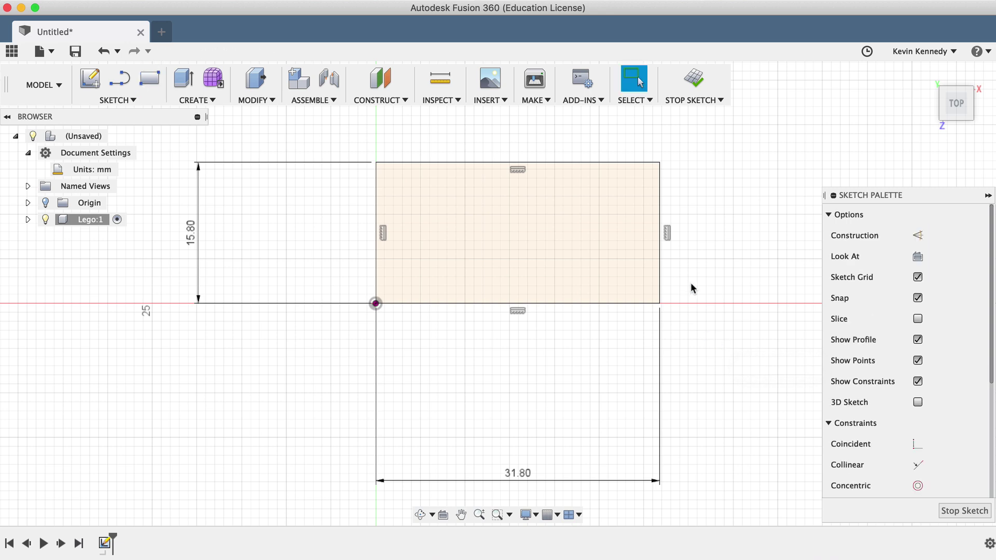
mouse_move(855, 197)
mouse_down()
mouse_move(815, 196)
mouse_move(755, 165)
mouse_move(769, 168)
mouse_up()
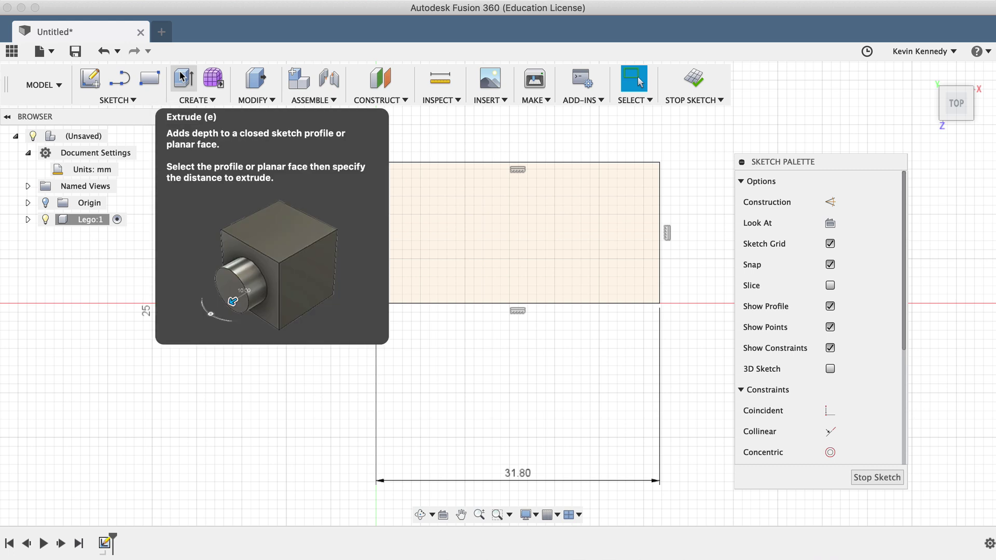
key(e)
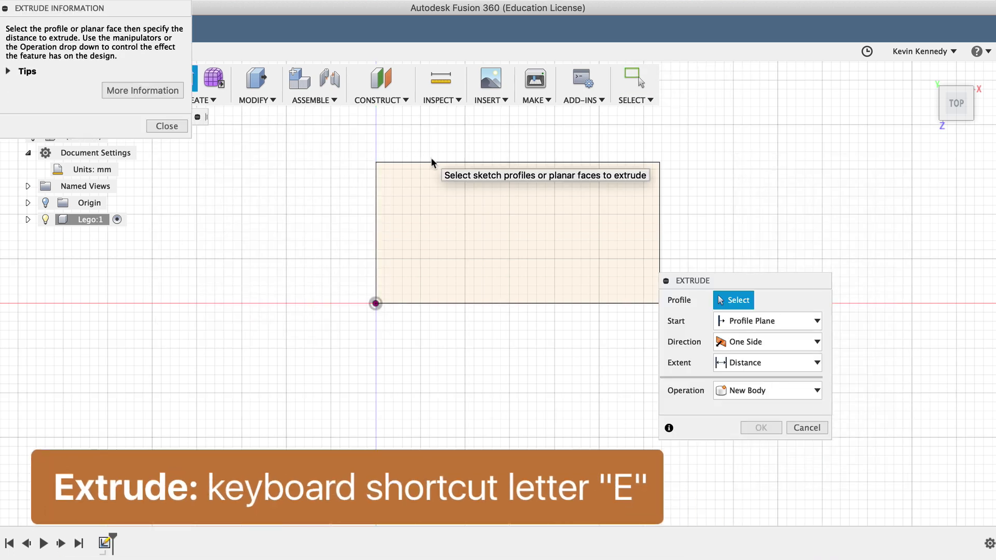
click(166, 125)
drag(732, 281, 762, 270)
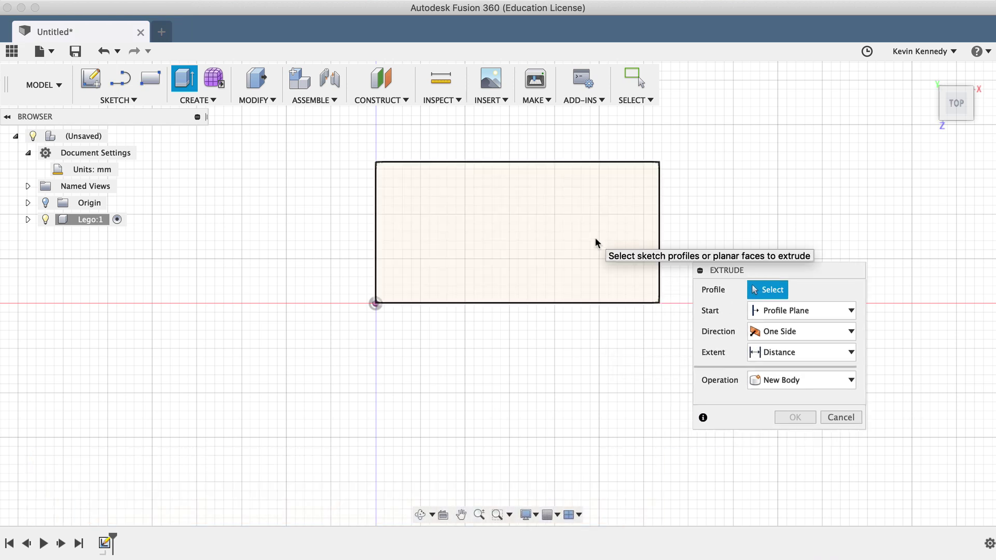
click(527, 225)
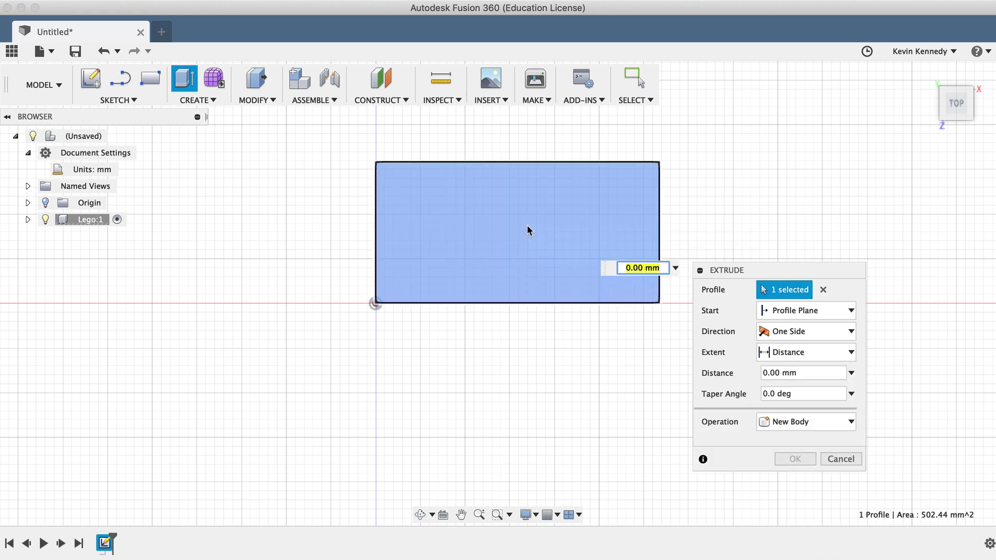
text(9.6)
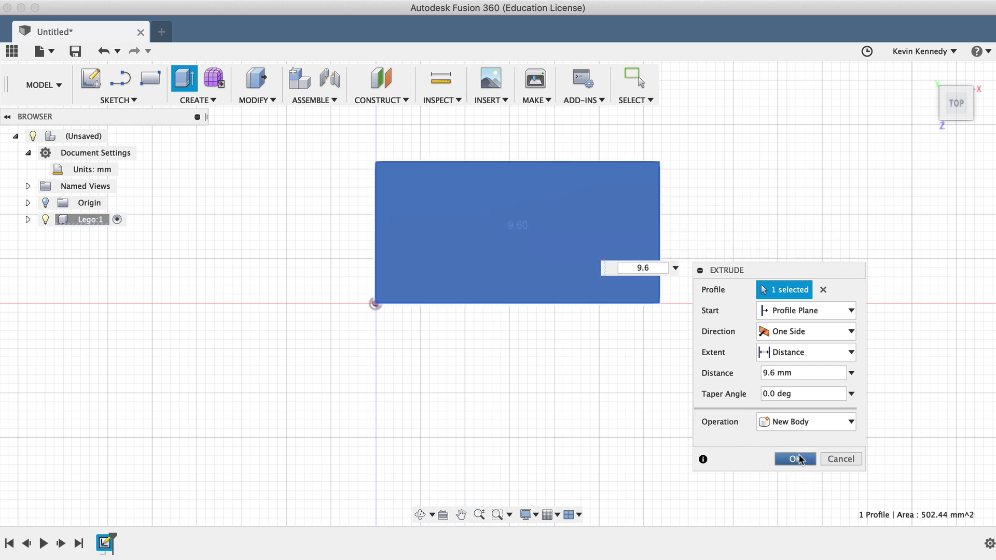
Step: Commit the 9.6 mm extrusion and return to the home view
click(799, 459)
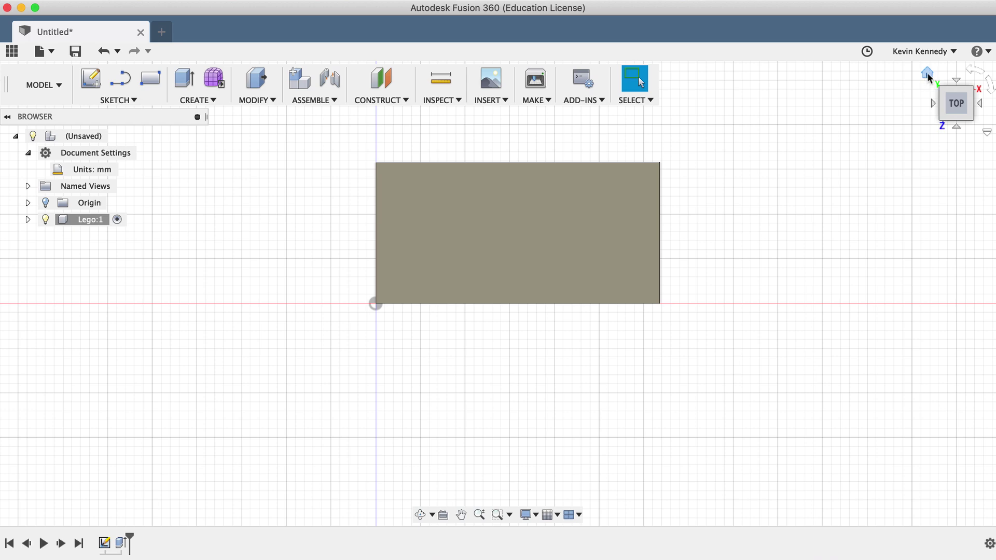
click(928, 76)
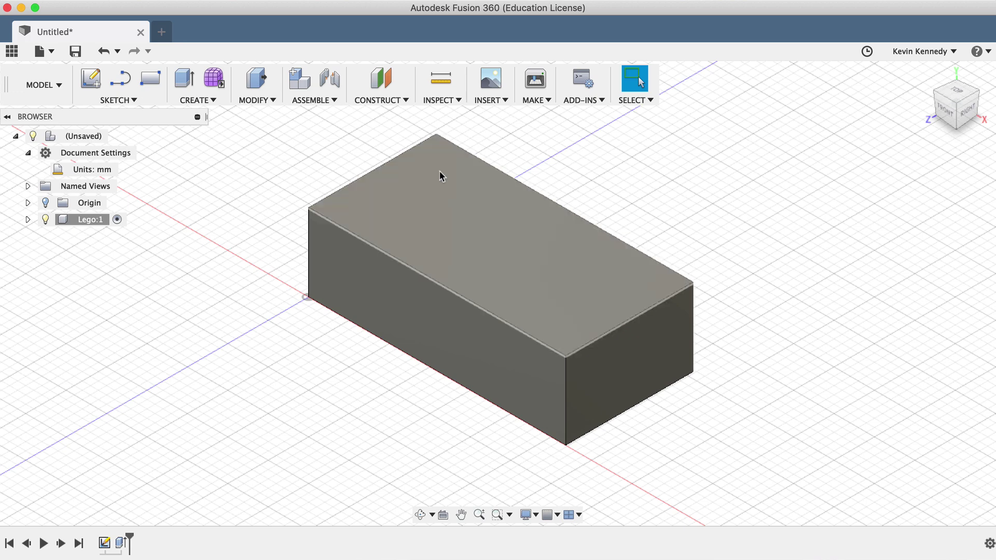
Step: Save the design as 'Lego' in the Day #1 - Lego folder
click(75, 52)
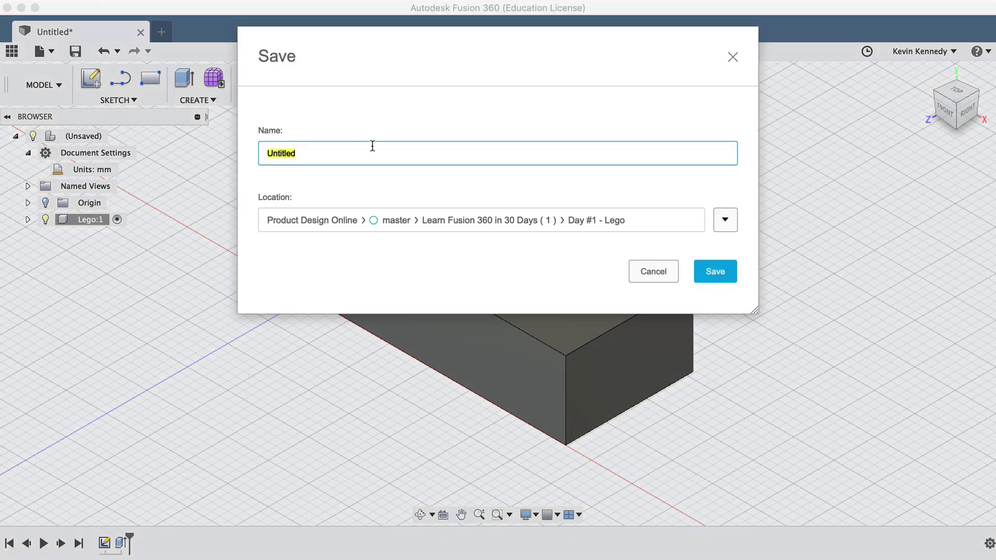
text(Lego)
click(716, 267)
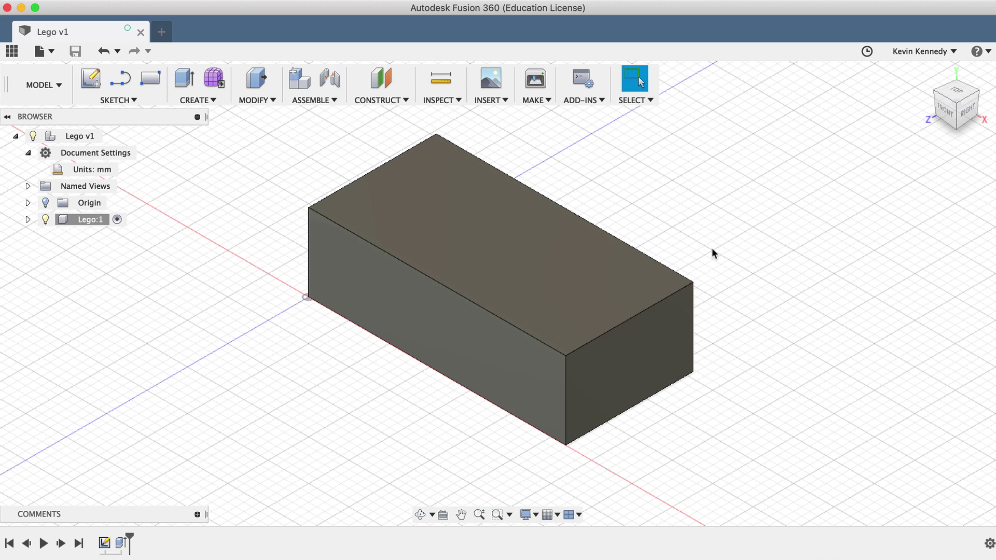
Step: Sketch a 5 mm Center Diameter Circle on the block's top face near its top-left corner
click(132, 100)
mouse_move(126, 160)
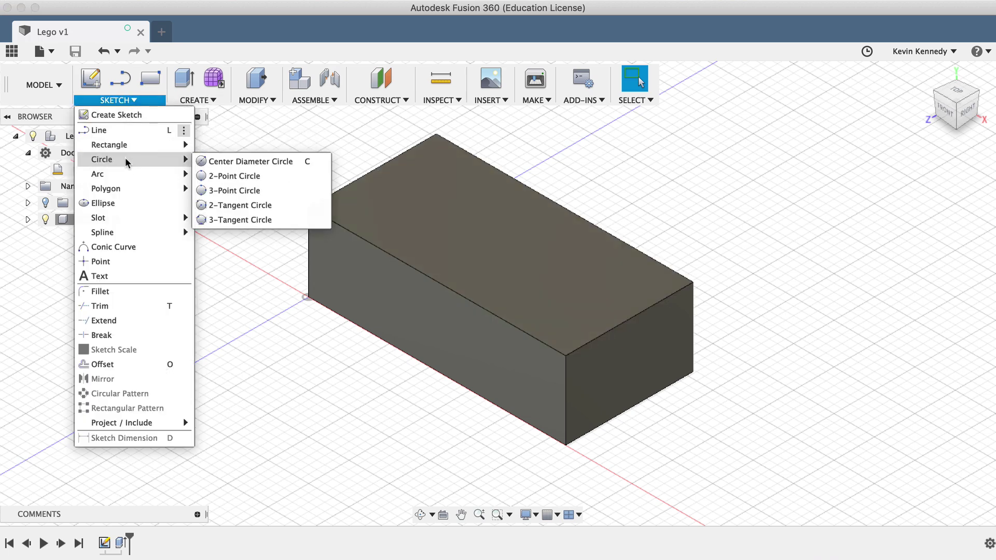
click(294, 161)
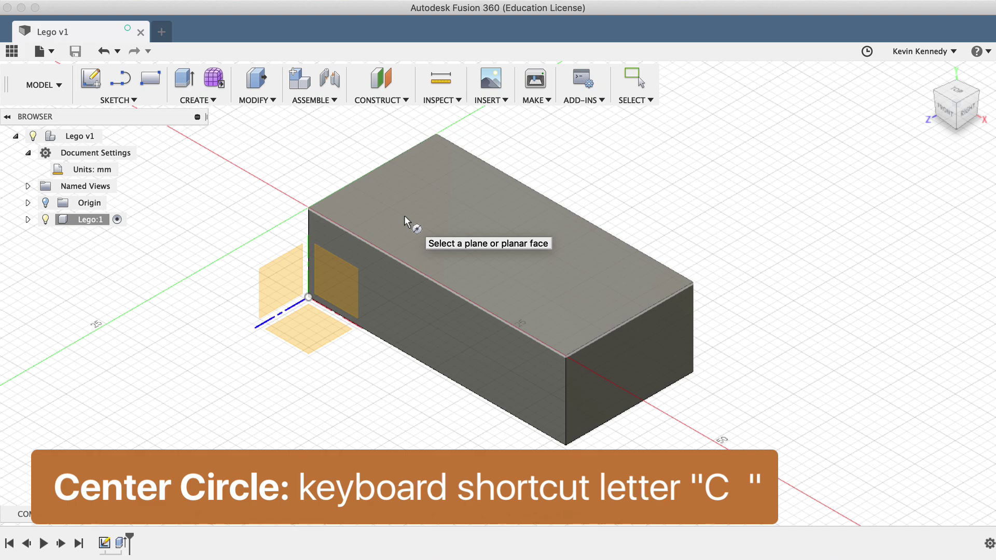
click(404, 218)
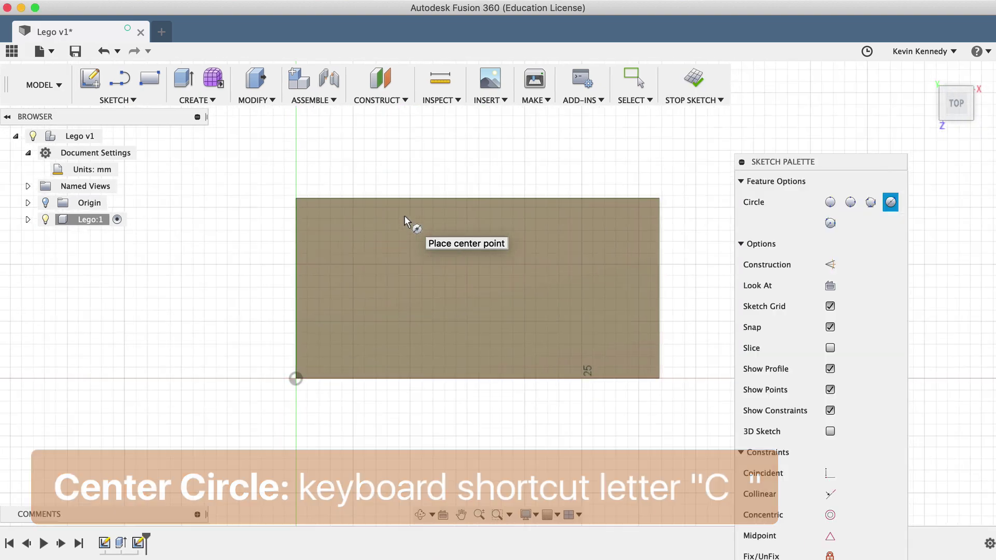
scroll(404, 216, up, 3)
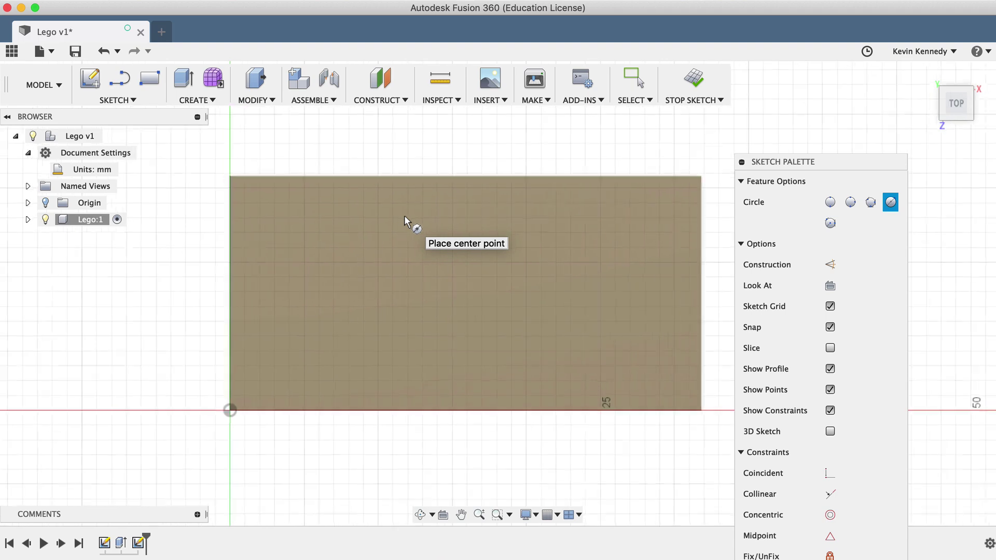
scroll(404, 216, up, 3)
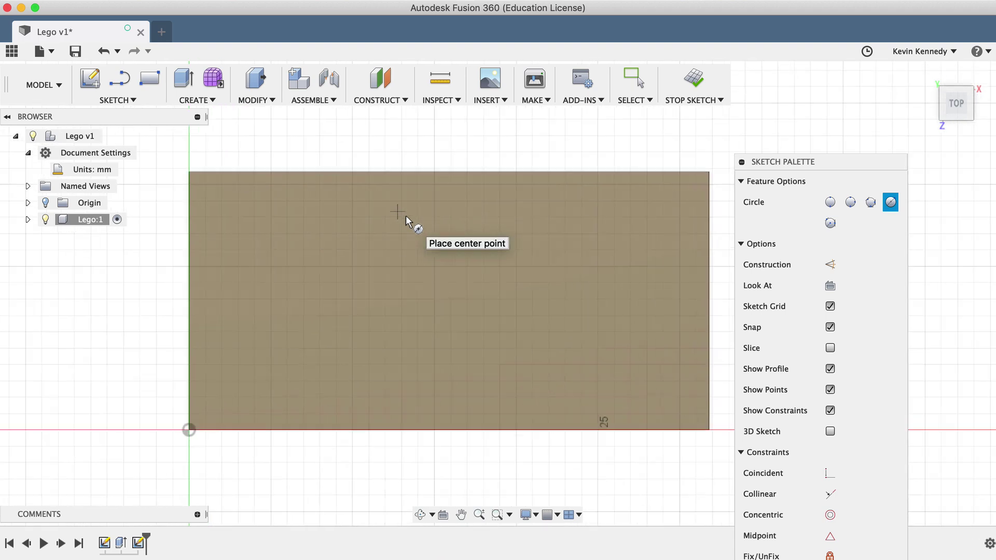
scroll(406, 215, up, 1)
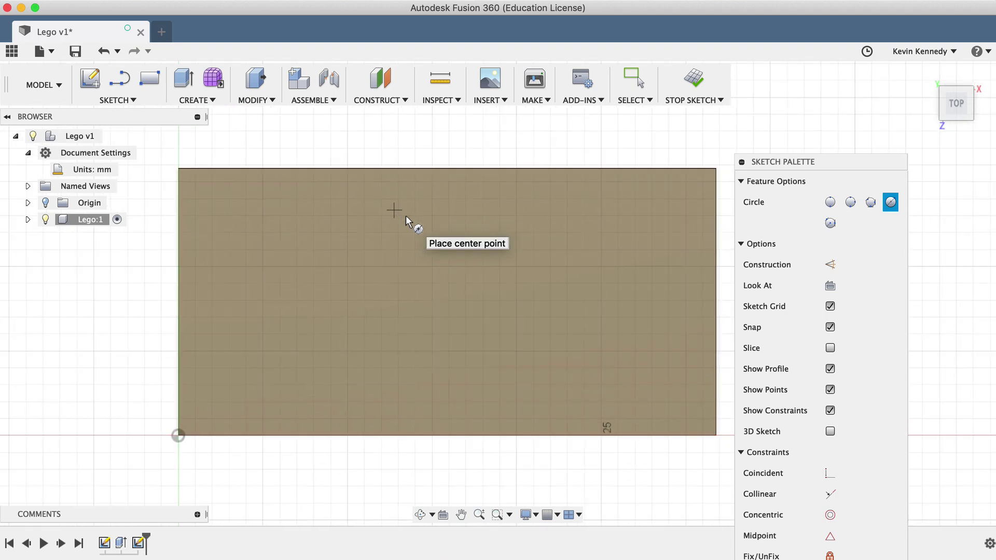
click(266, 230)
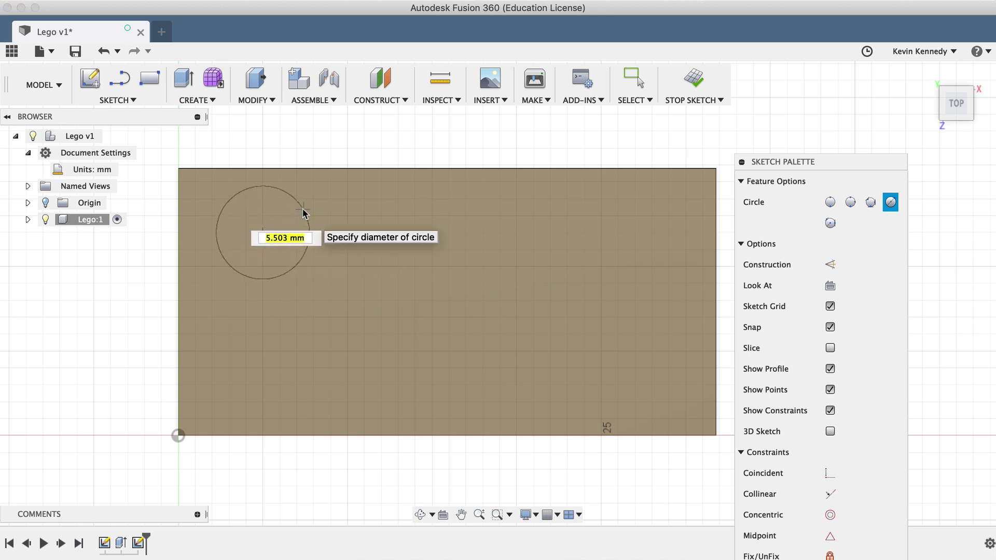
text(5)
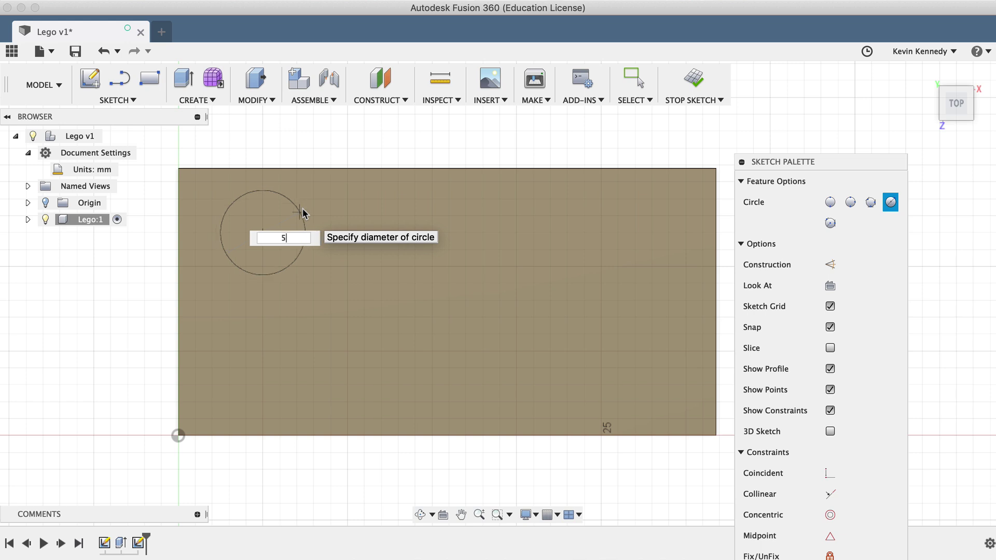
key(Tab)
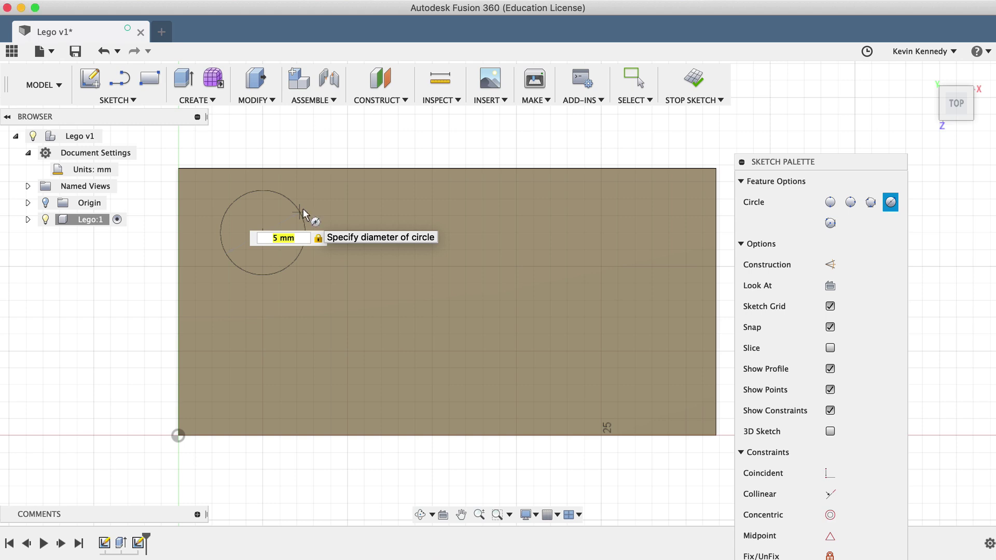
key(Return)
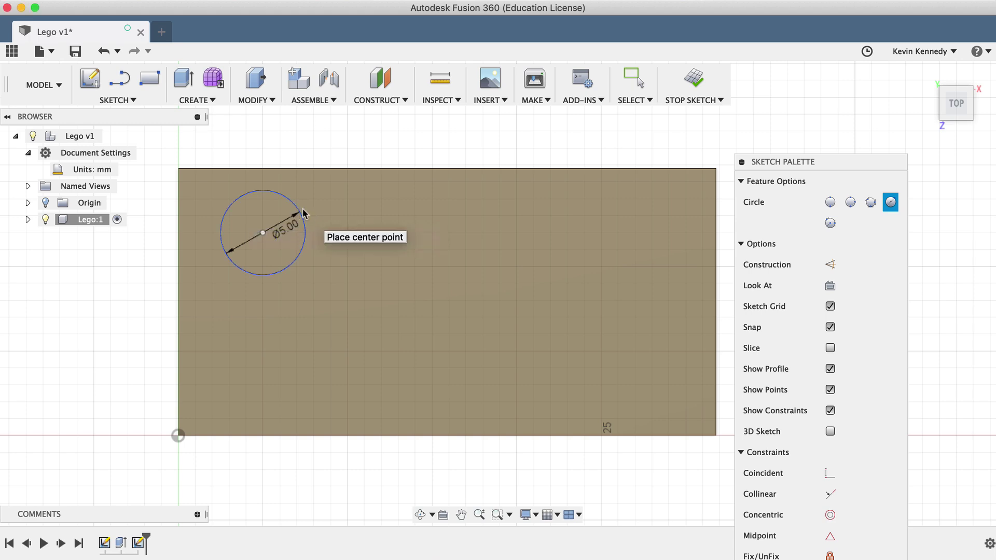
Step: Dimension the circle's centre 3.9 mm from the rectangle's top edge
scroll(305, 214, left, 5)
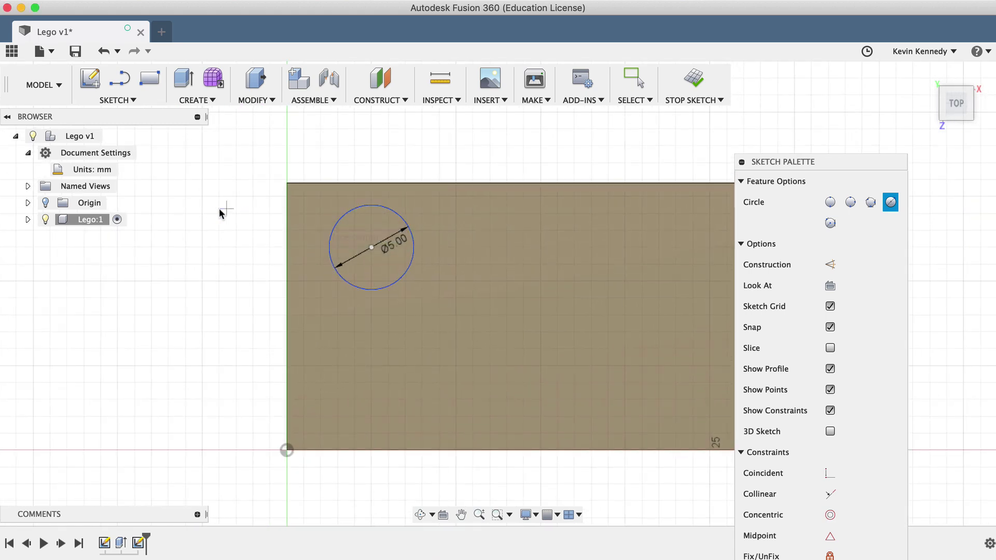
key(d)
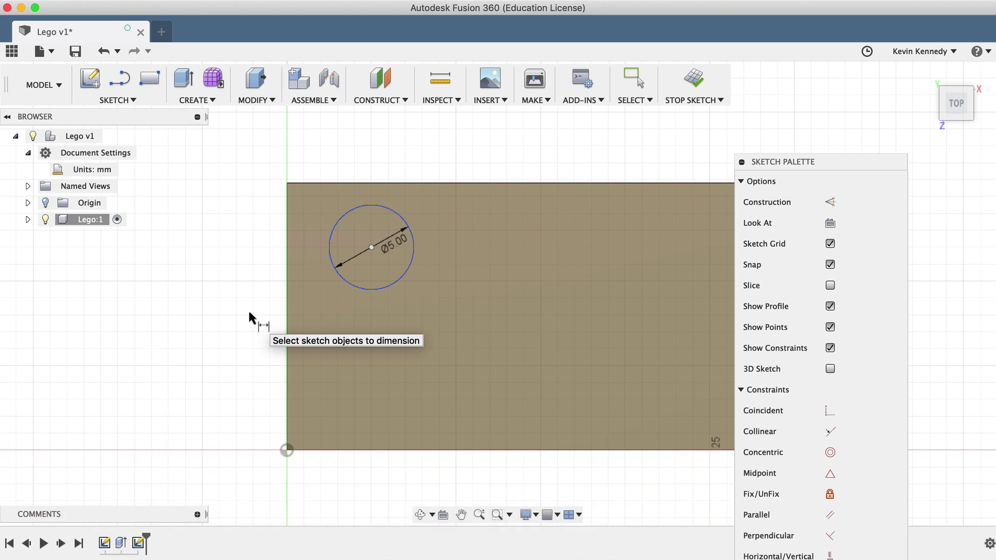
click(372, 248)
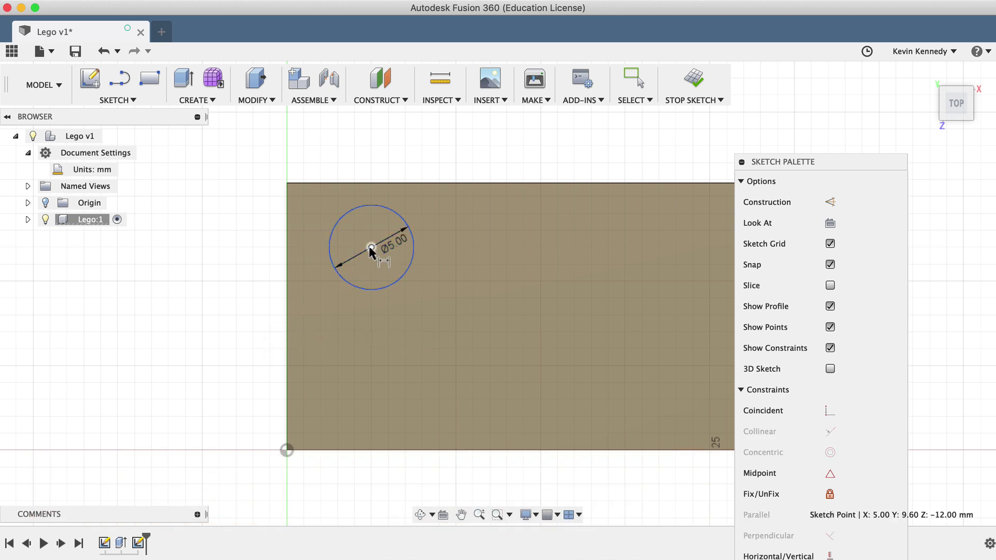
click(376, 184)
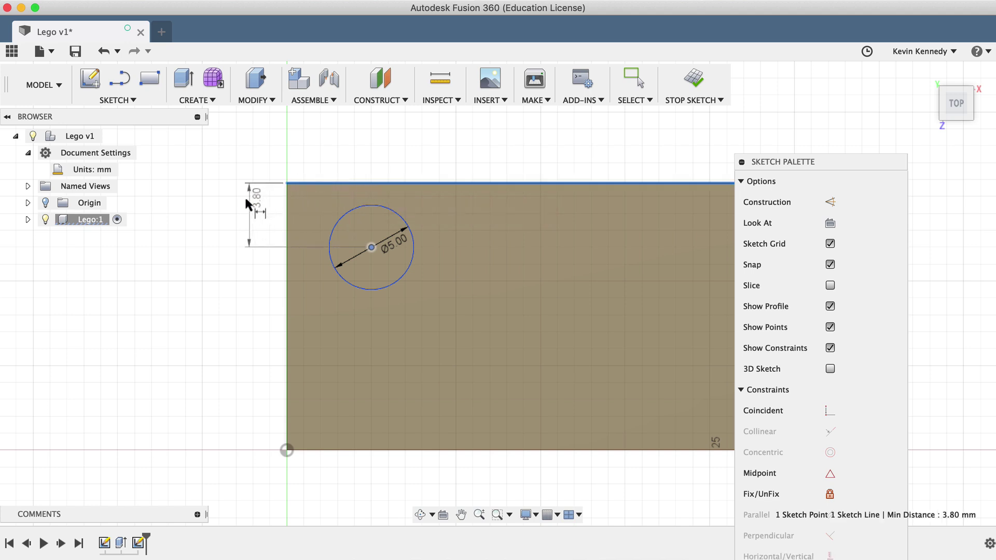
click(219, 208)
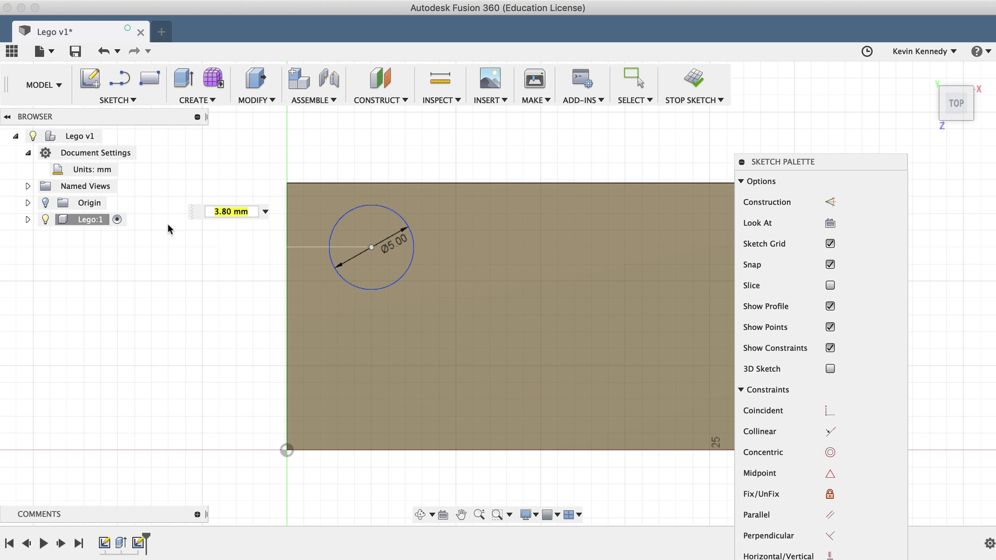
text(3.9)
key(Return)
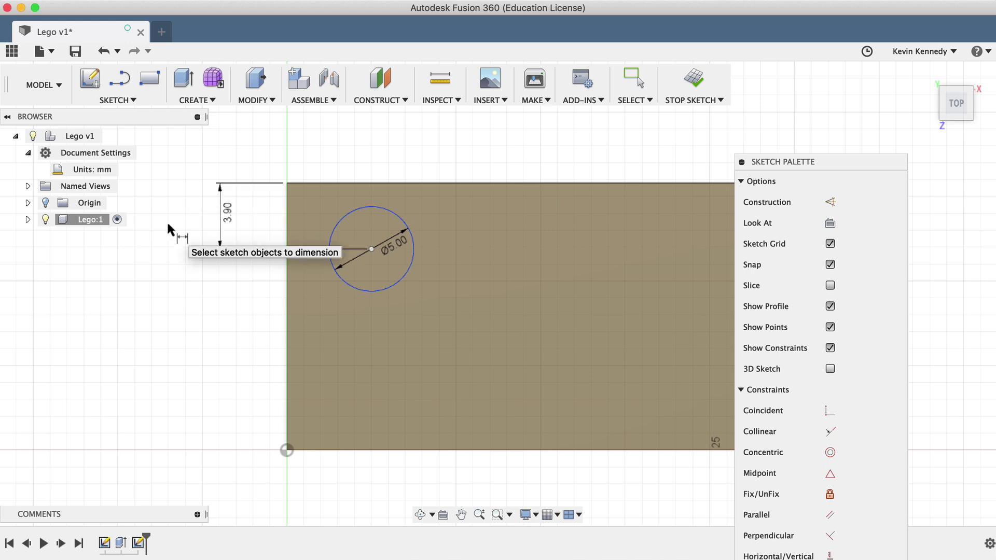
Step: Dimension the circle's centre 3.9 mm from the rectangle's left edge
right_click(242, 276)
click(244, 243)
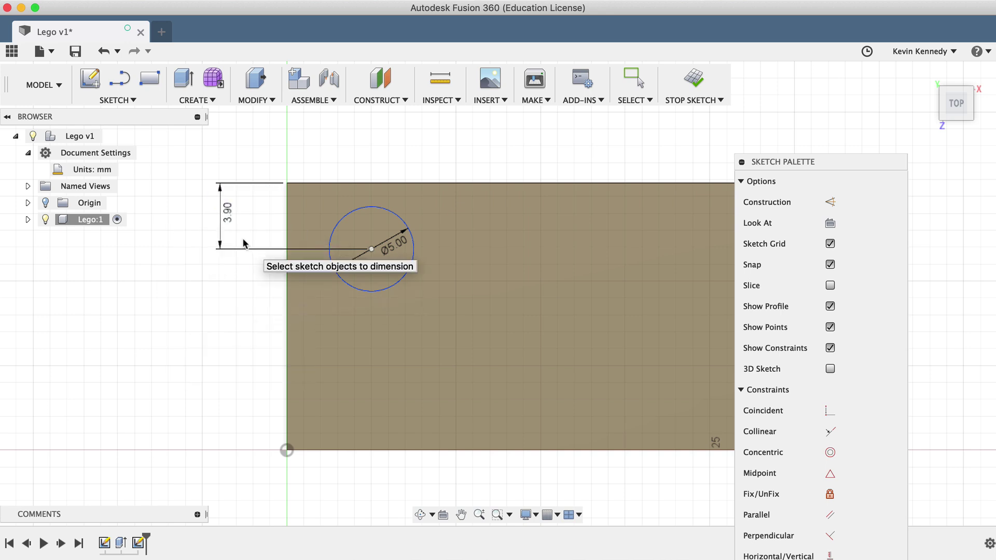
click(371, 250)
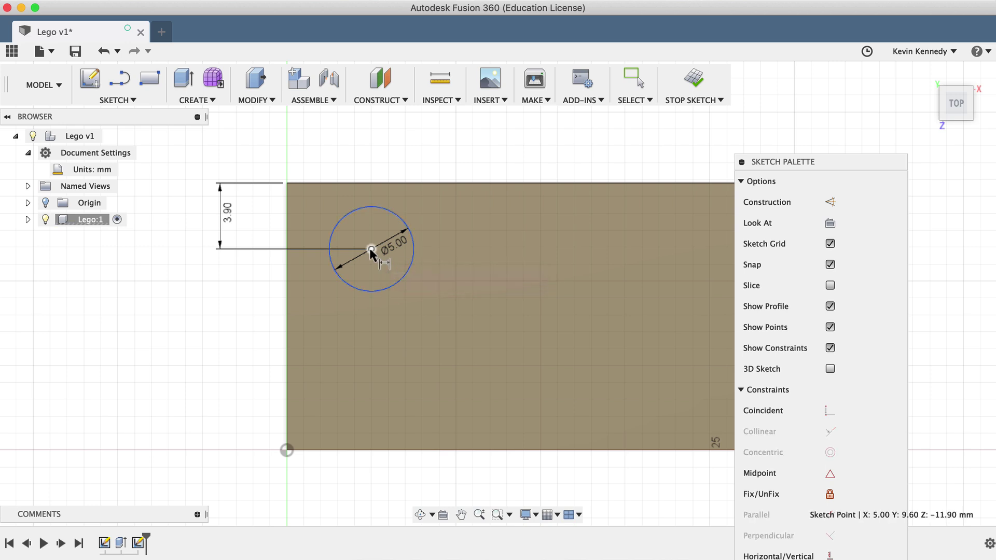
click(286, 264)
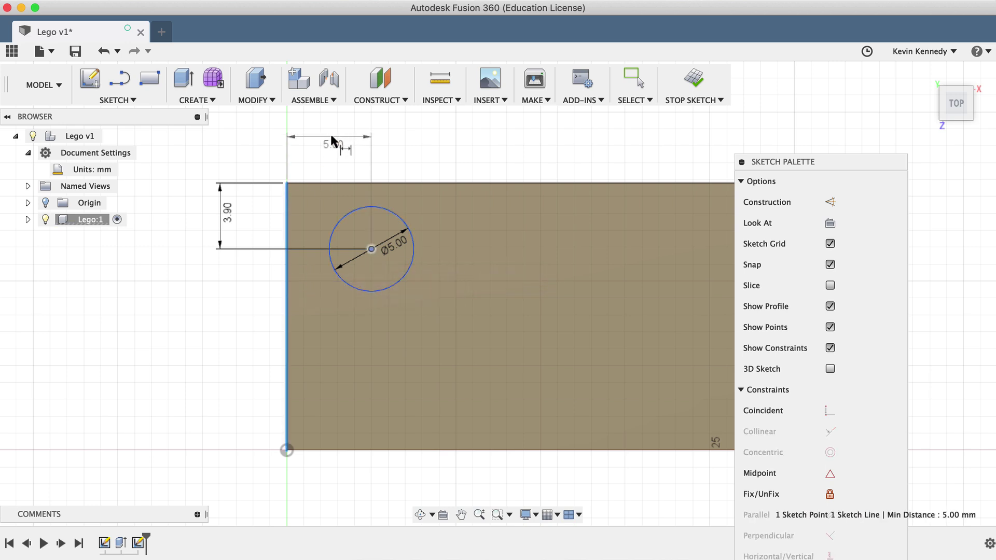
click(328, 137)
text(3.9)
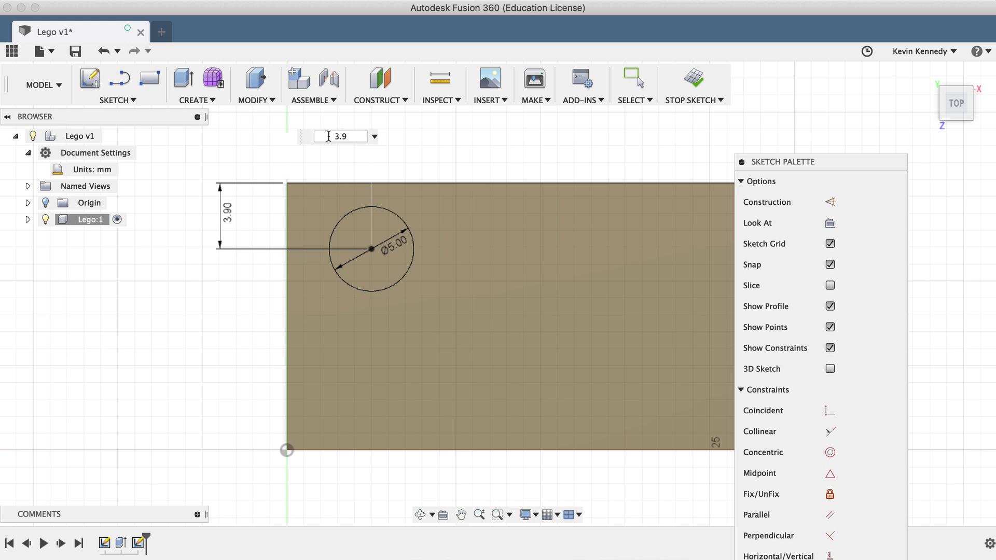
key(Return)
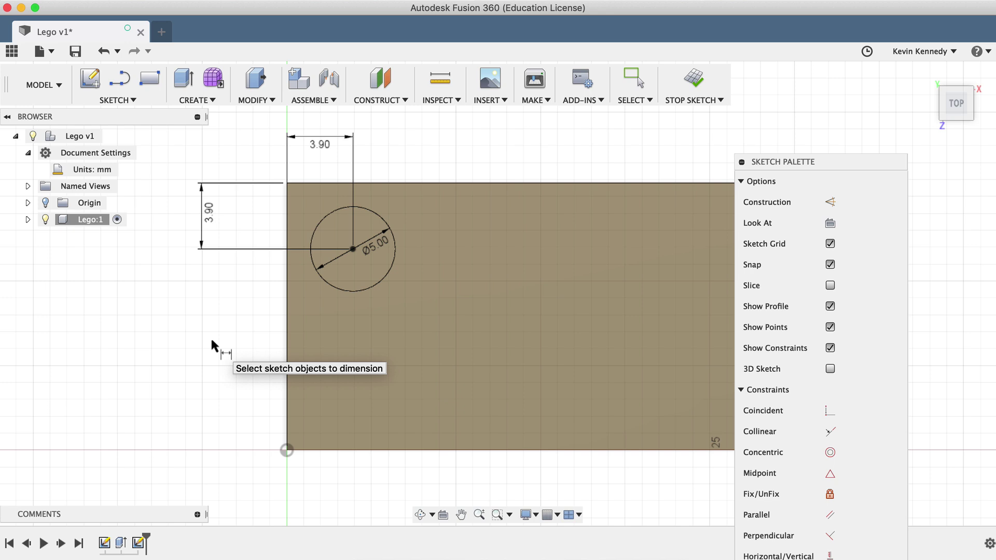
Step: Extrude the 5 mm circle 1.7 mm, joined to the brick's top as a stud
key(e)
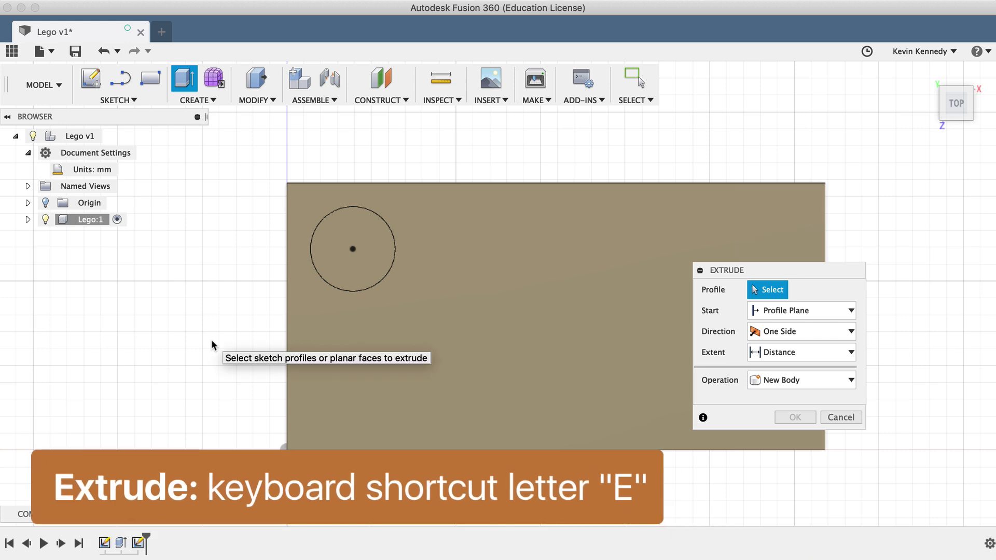
click(347, 271)
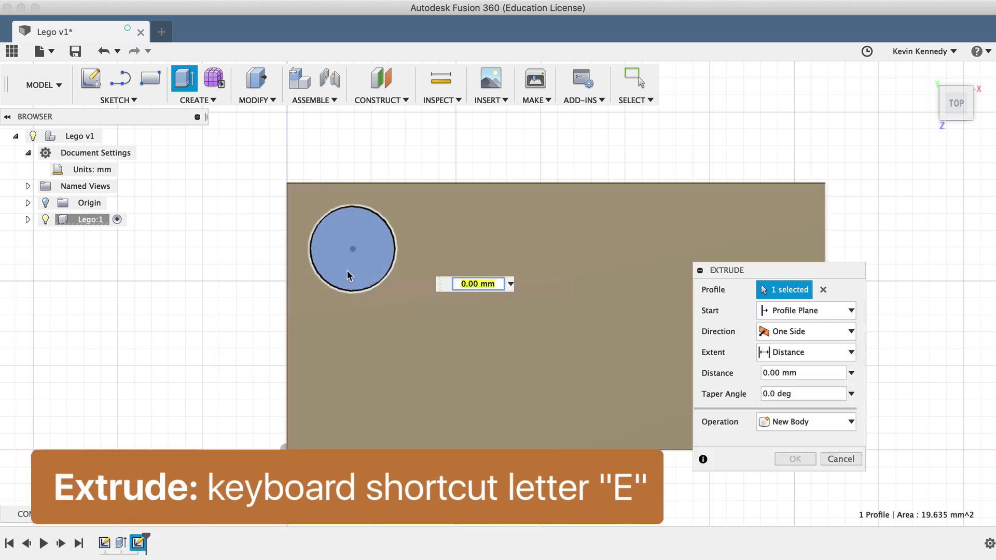
text(1.7)
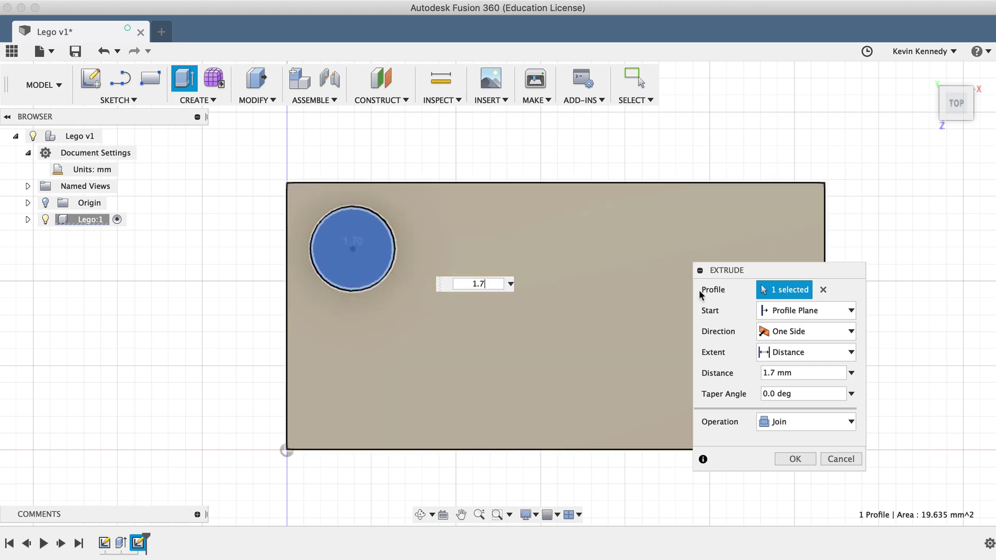
click(786, 459)
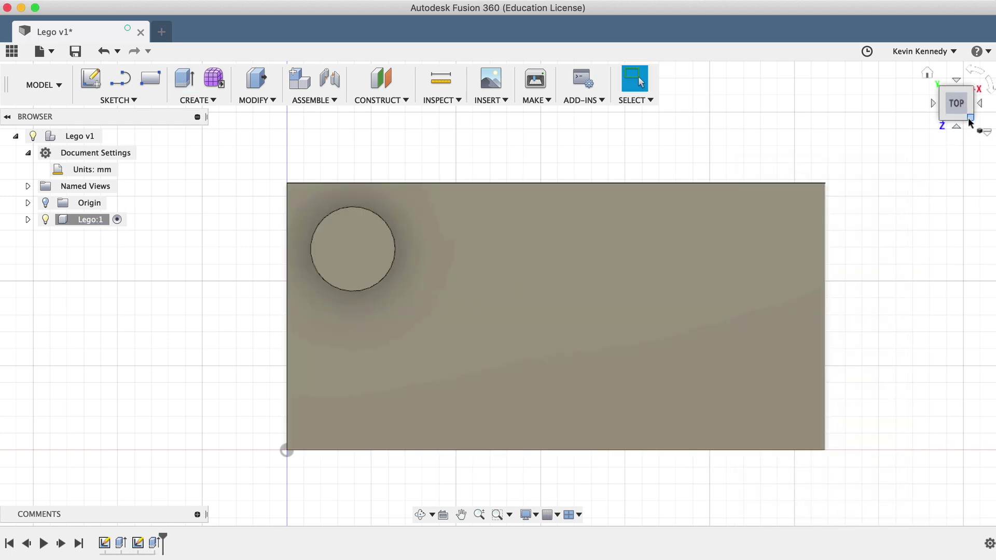
mouse_move(957, 129)
mouse_down()
mouse_move(967, 56)
mouse_move(910, 63)
mouse_up()
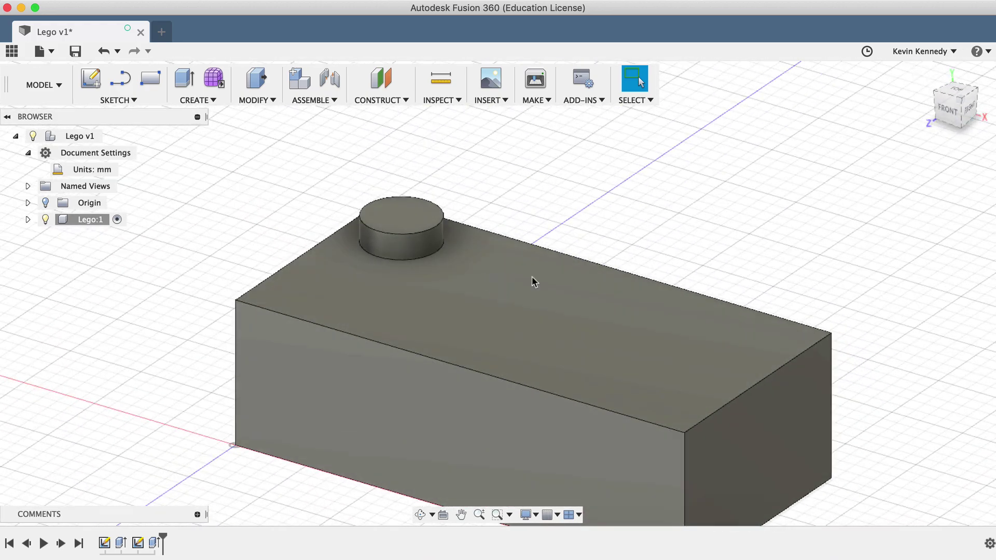
scroll(503, 296, down, 2)
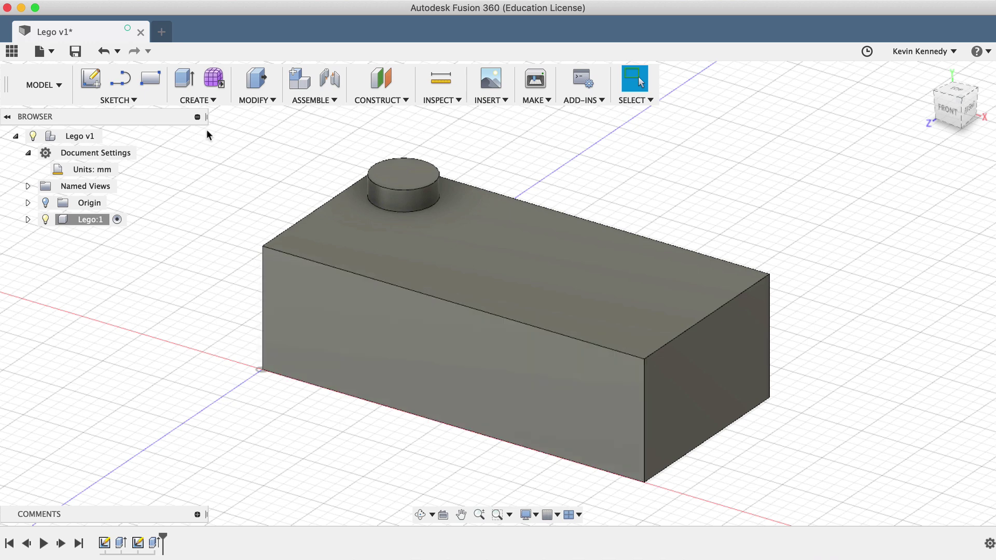
Step: Start a Features-type rectangular pattern with the stud extrusion (Extrude2) as the object to repeat
click(206, 104)
mouse_move(244, 357)
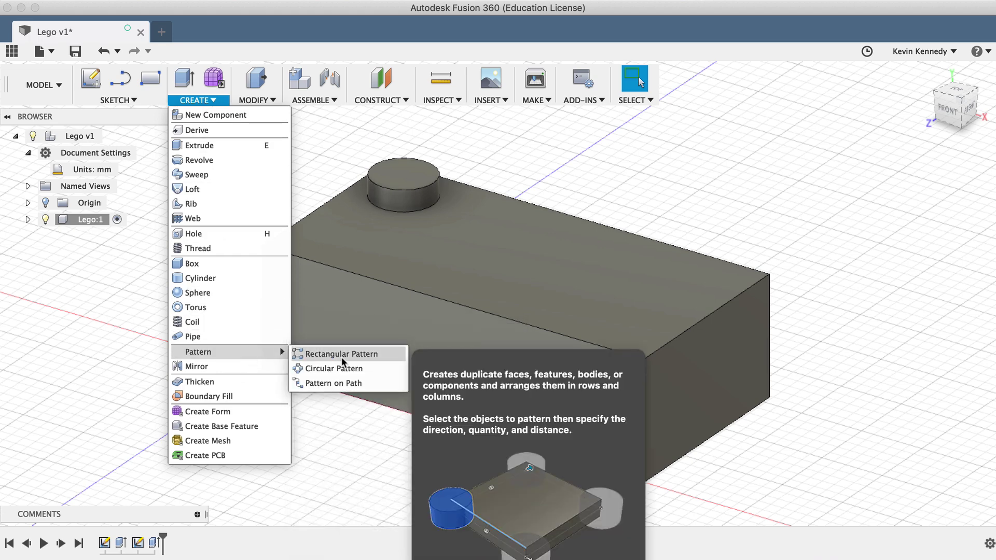
click(384, 353)
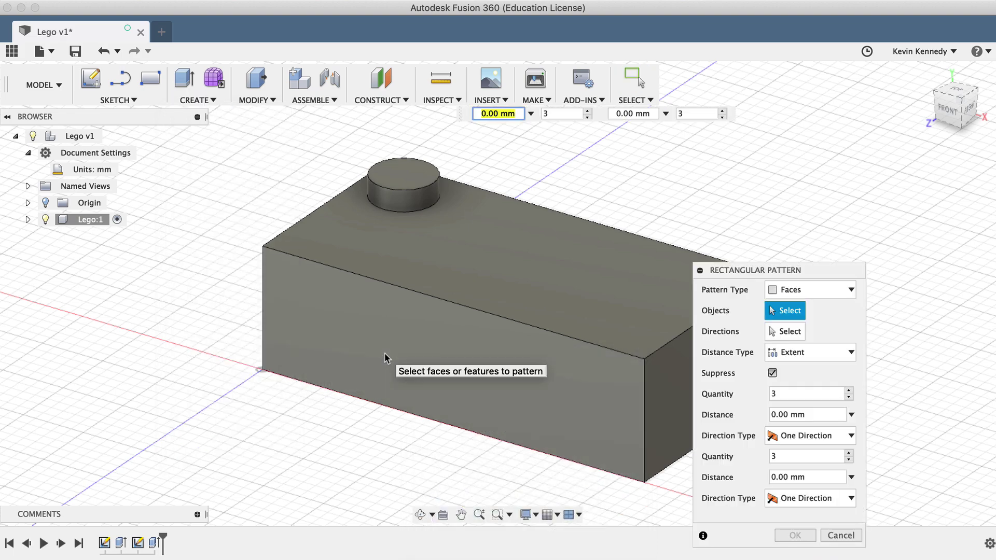
drag(739, 277, 807, 187)
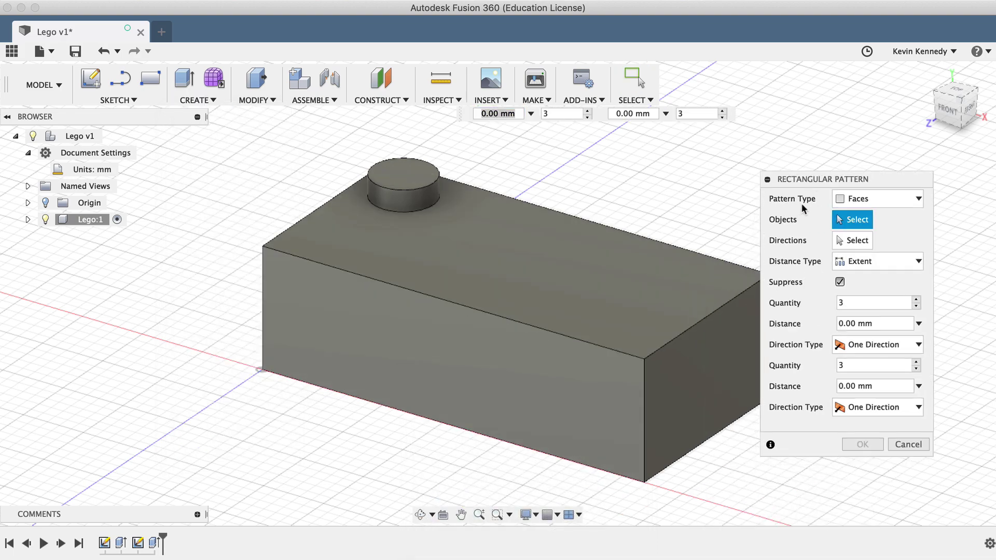
click(886, 198)
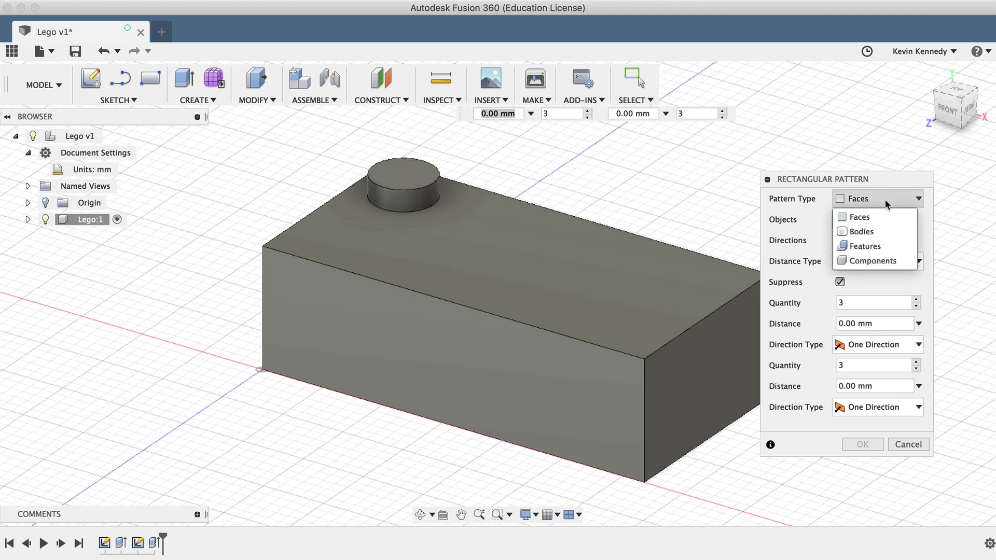
click(886, 248)
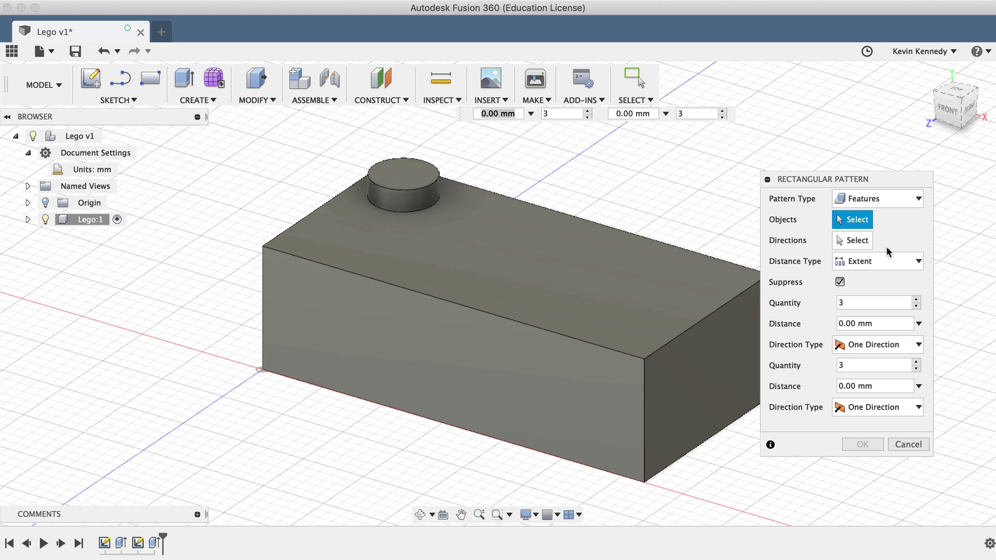
click(154, 543)
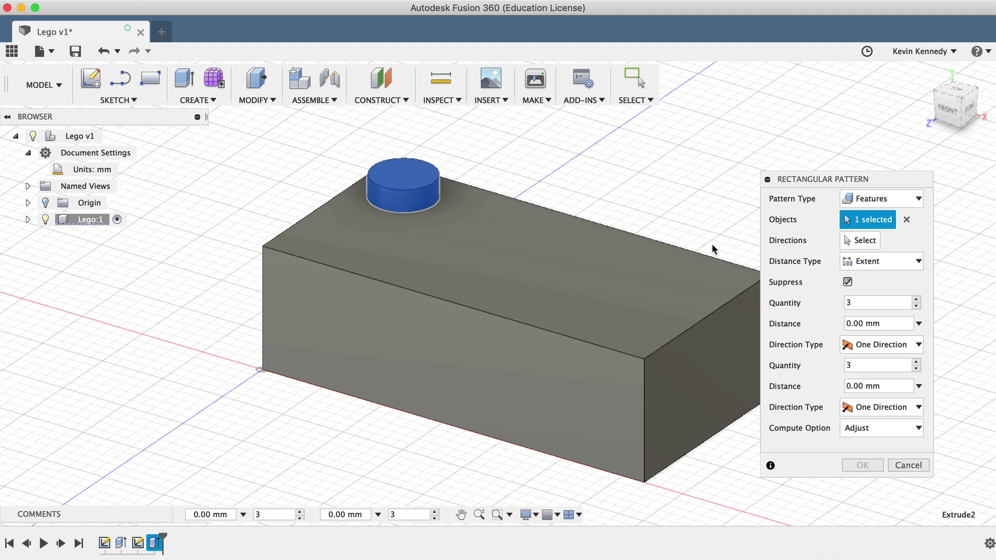
click(866, 241)
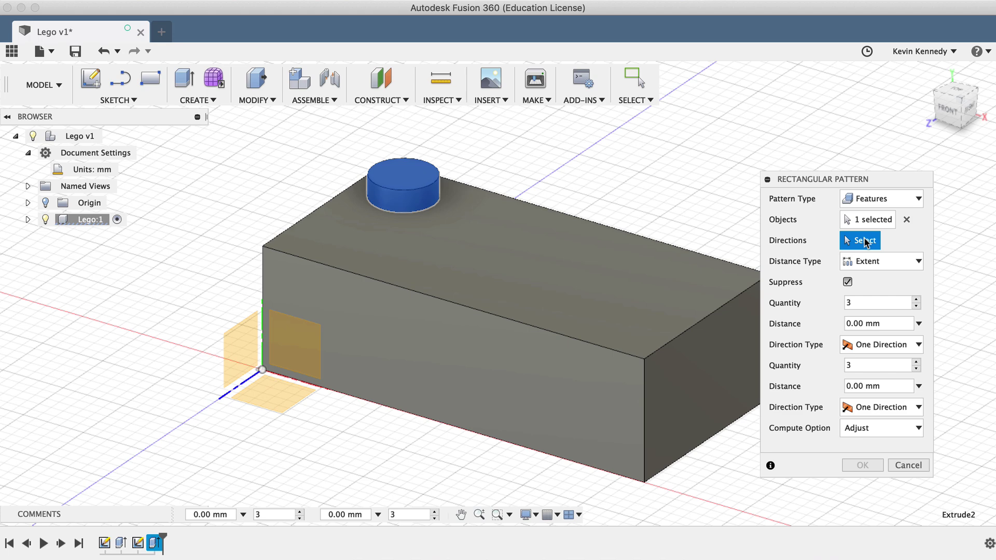
Step: Pattern the stud 4 times at 24 mm along the long edge and 2 times at 8 mm
click(510, 322)
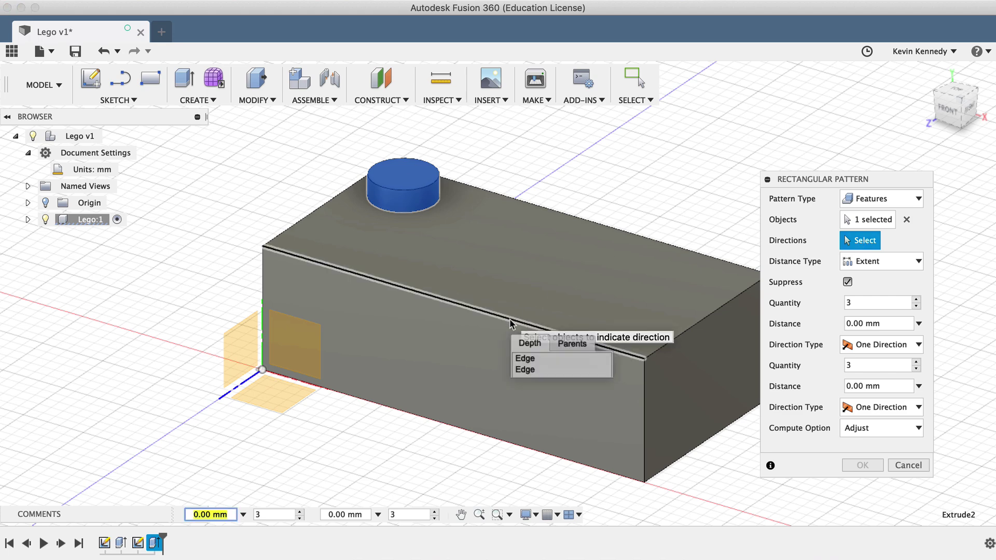
click(461, 306)
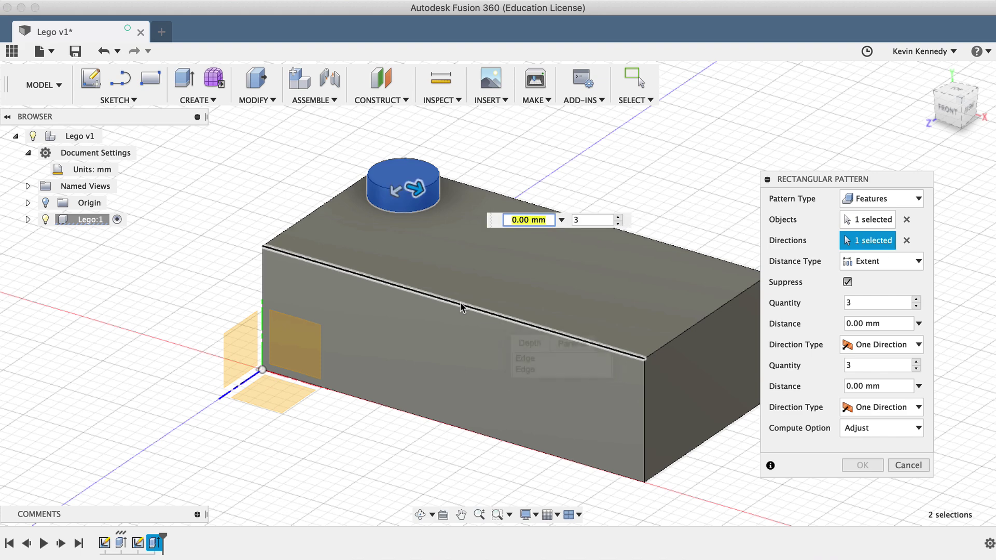
click(571, 221)
text(4)
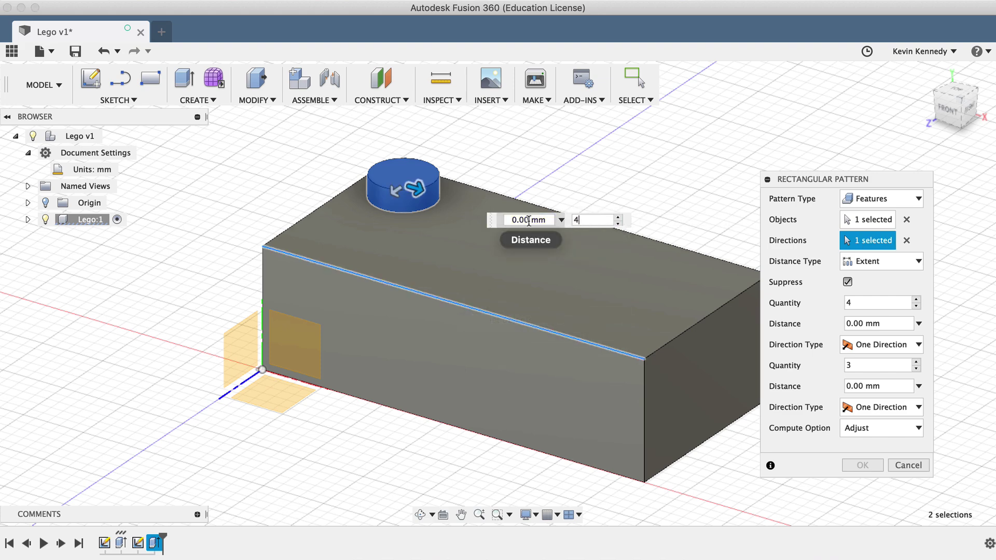
click(511, 220)
text(24)
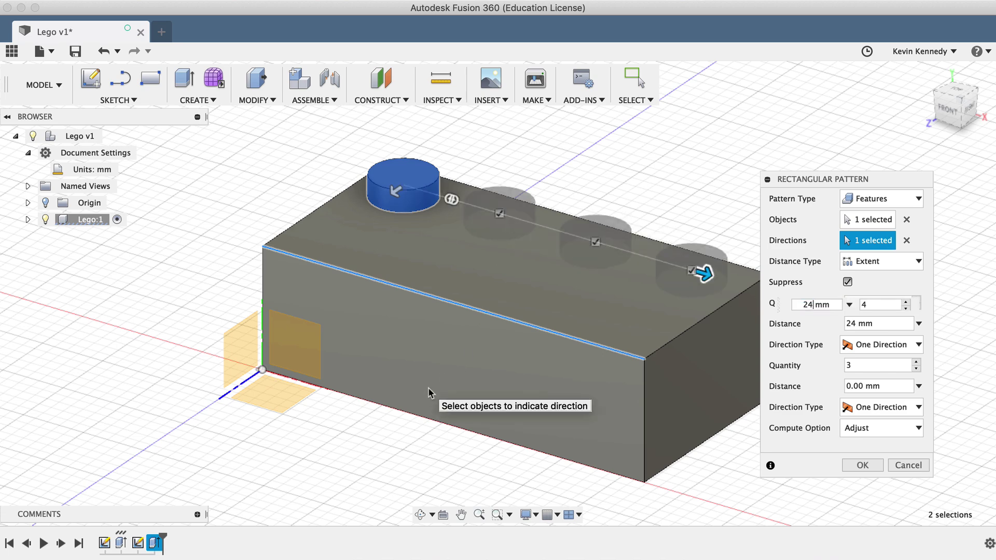
click(396, 193)
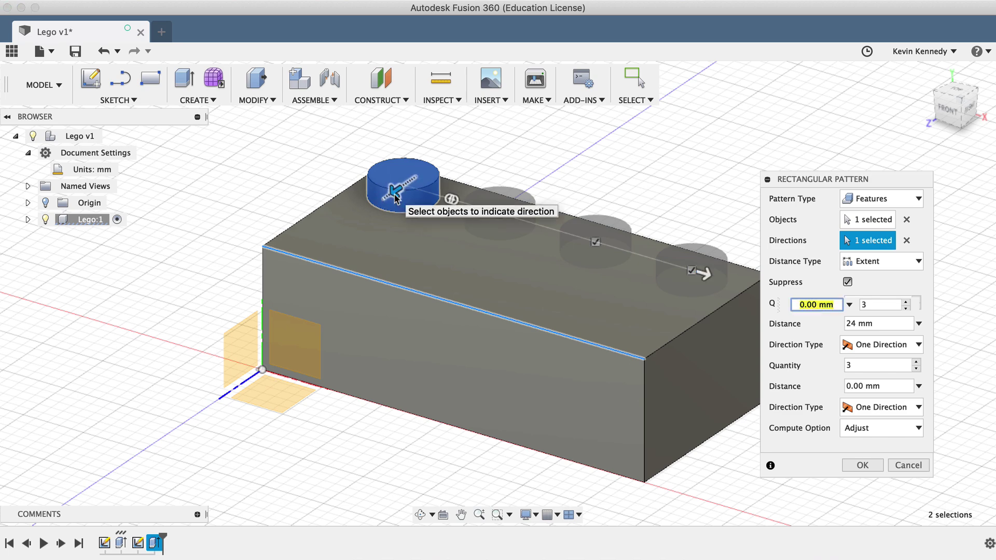
key(Tab)
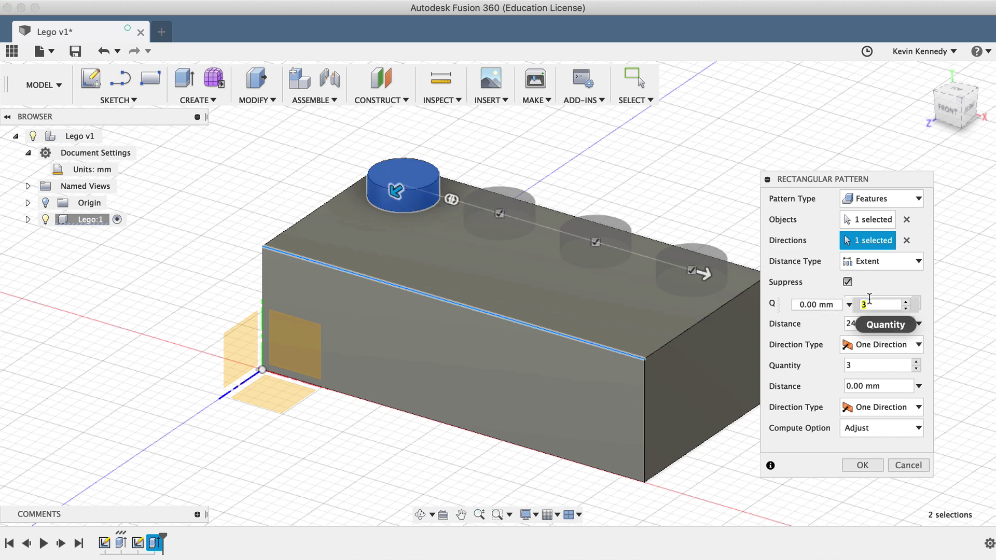
text(2)
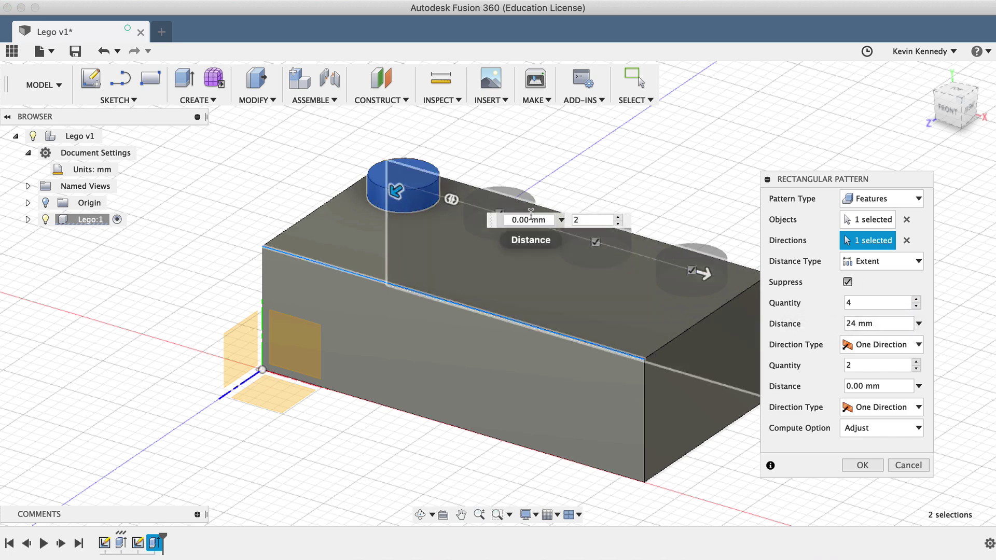
text(8mm)
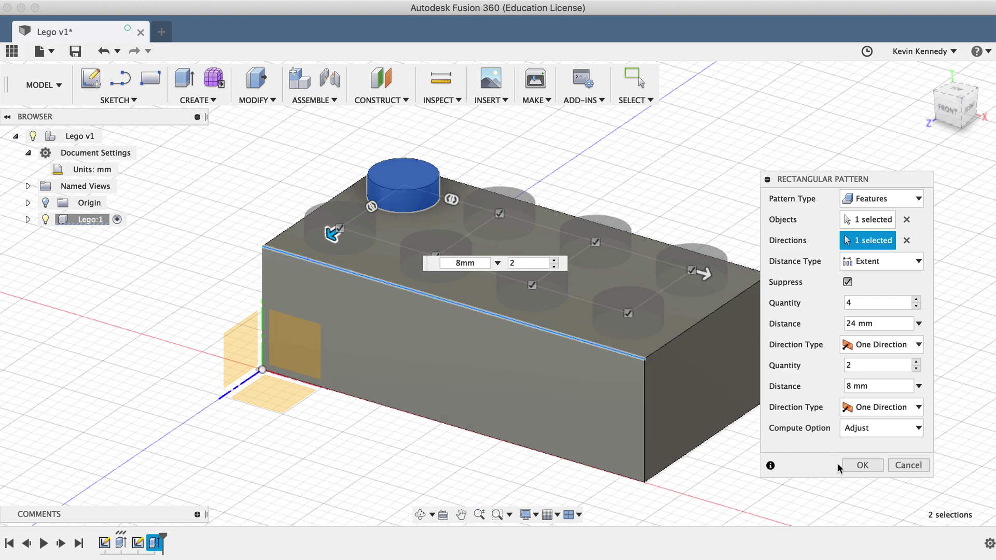
click(861, 465)
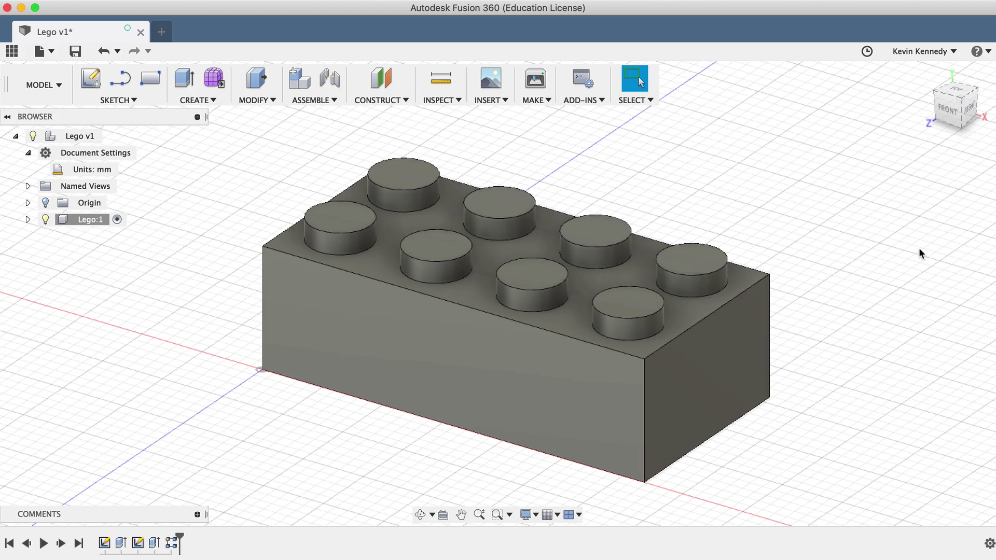
Step: Shell the brick from its bottom face with a 1.49 mm inside thickness
click(962, 123)
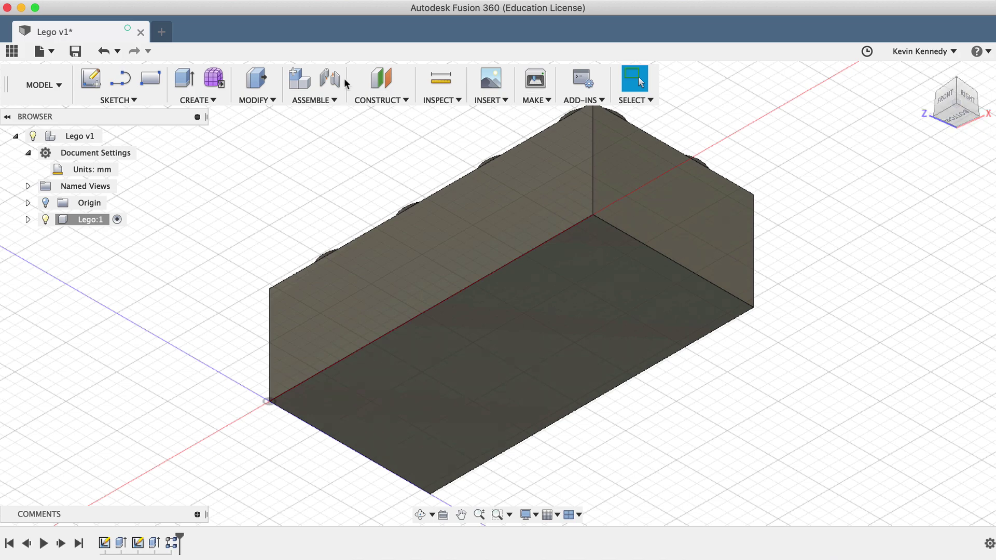
click(251, 101)
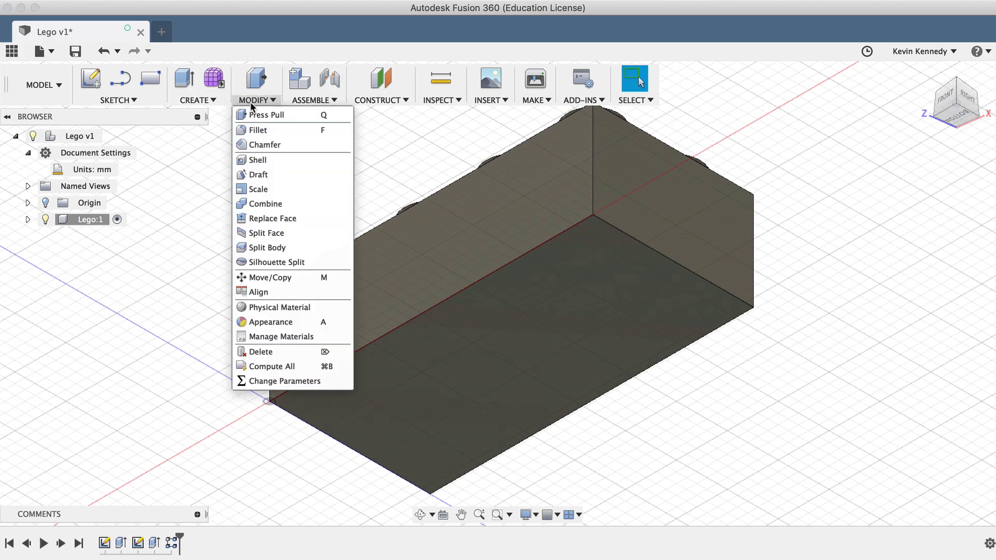
click(282, 158)
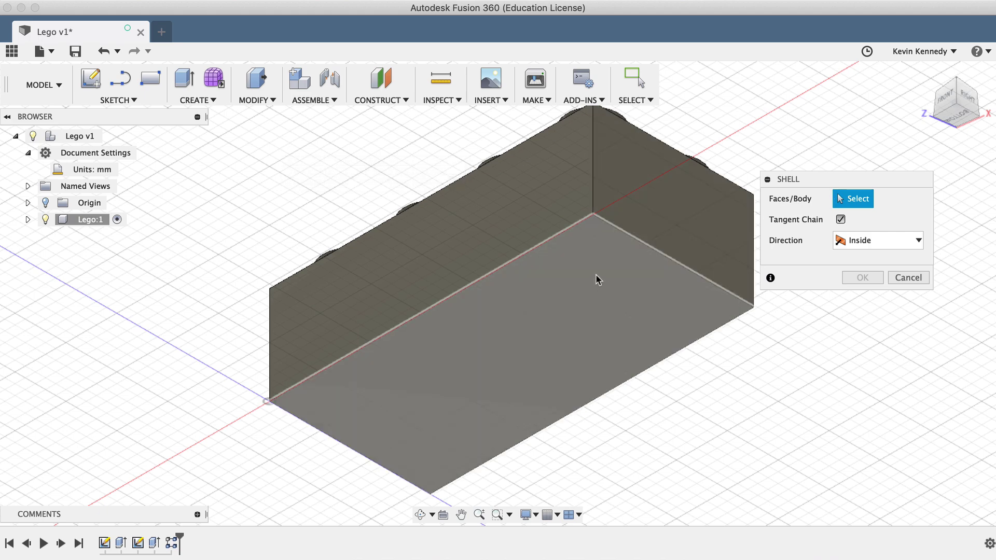
click(570, 289)
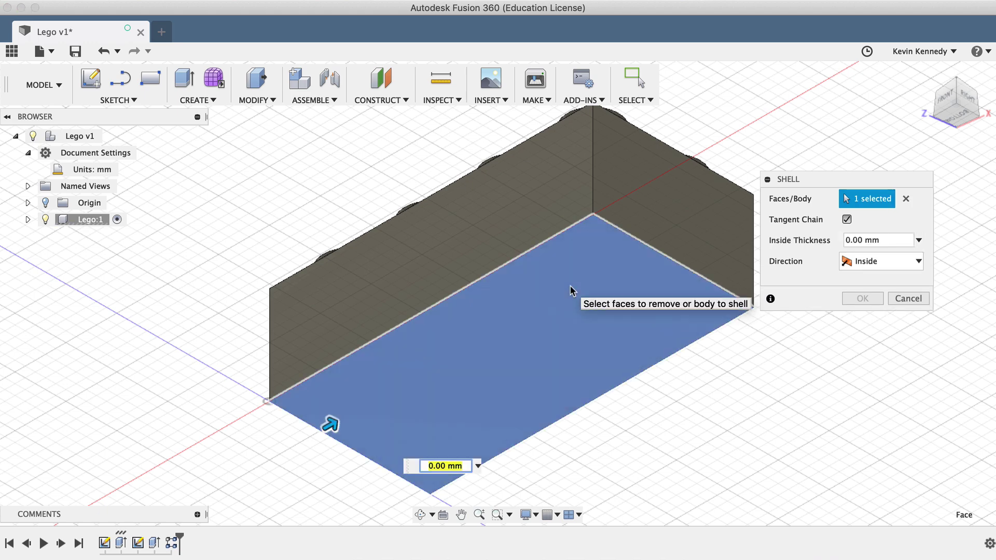
text(1)
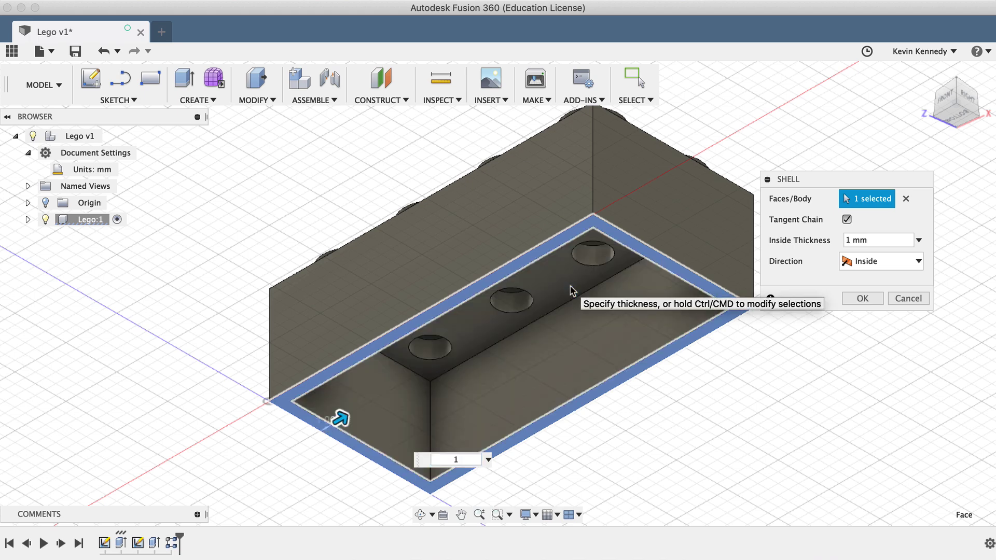
text(.49)
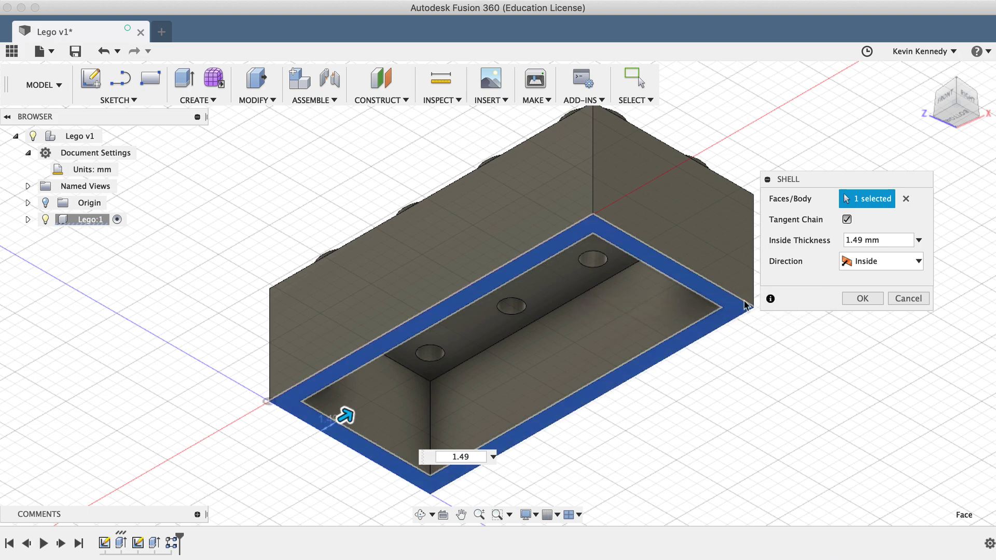
click(851, 300)
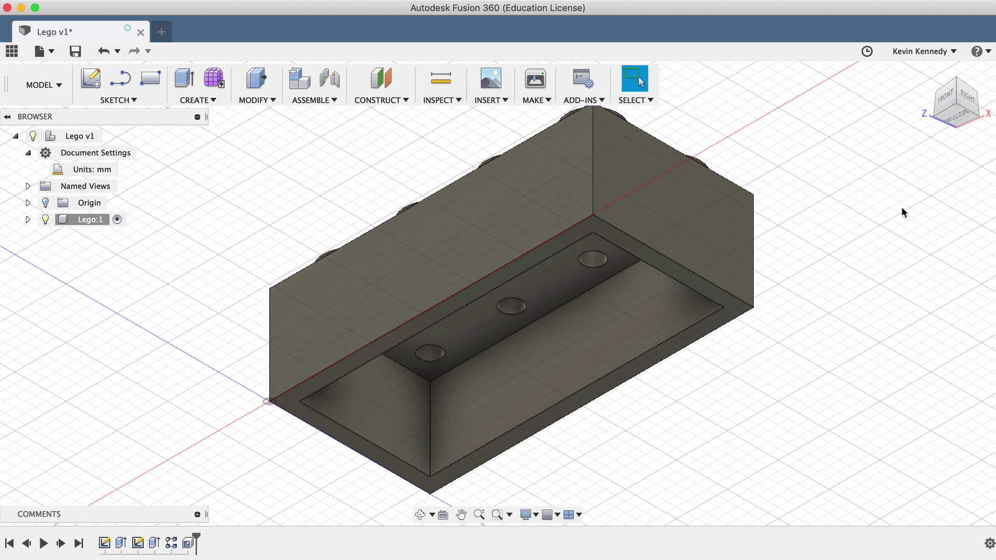
Step: Orbit to the underside and create a sketch on the brick's inner floor face
mouse_move(954, 126)
mouse_down()
mouse_move(981, 79)
mouse_move(967, 83)
mouse_move(972, 48)
mouse_up()
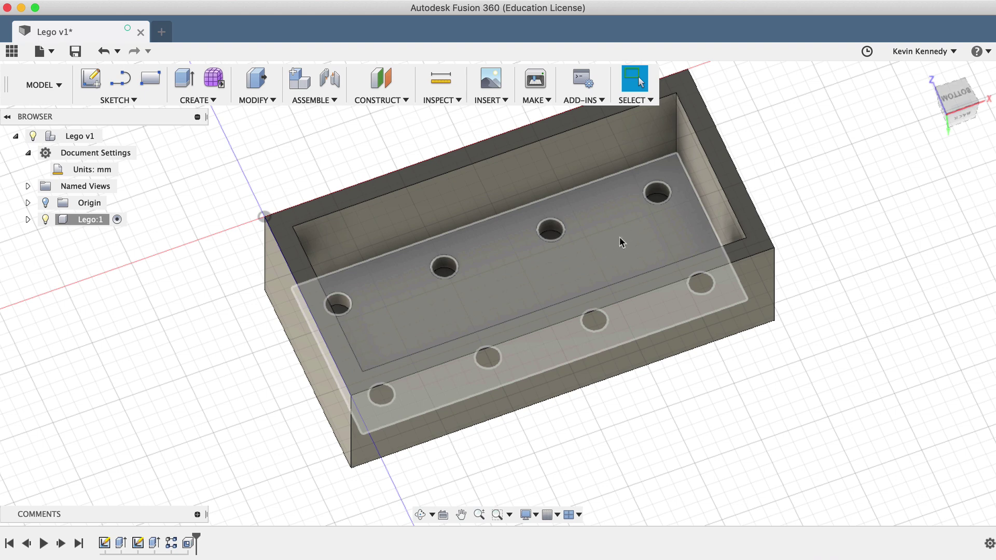
click(516, 274)
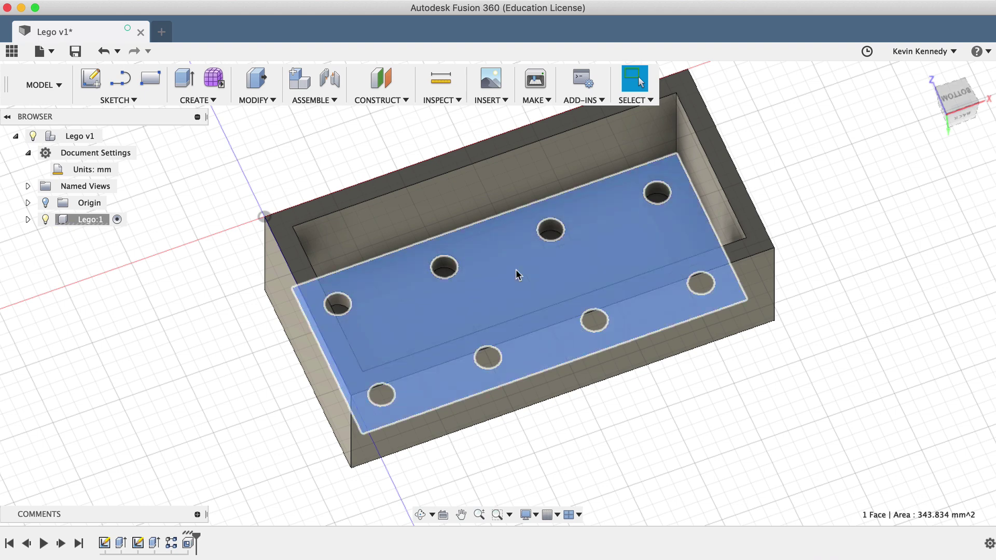
right_click(518, 274)
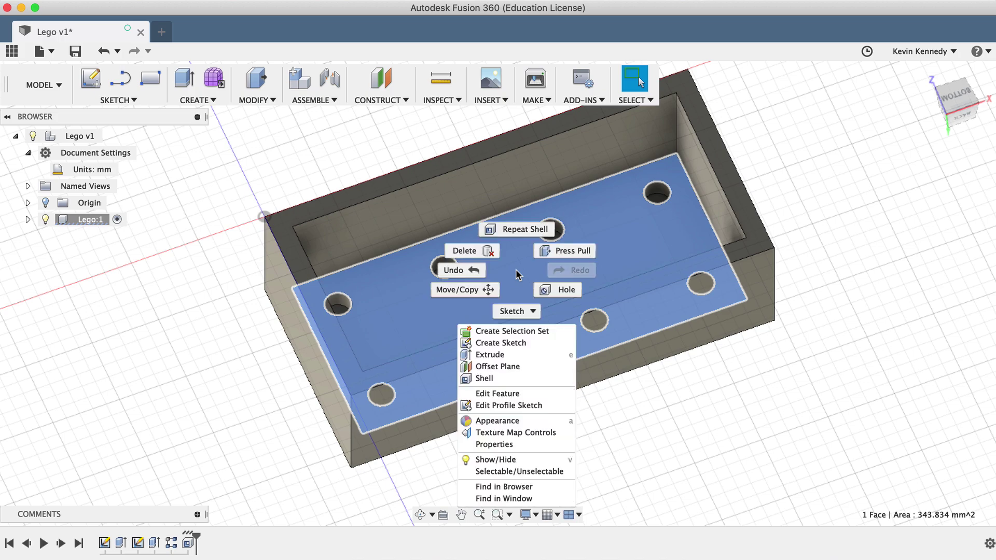
click(502, 344)
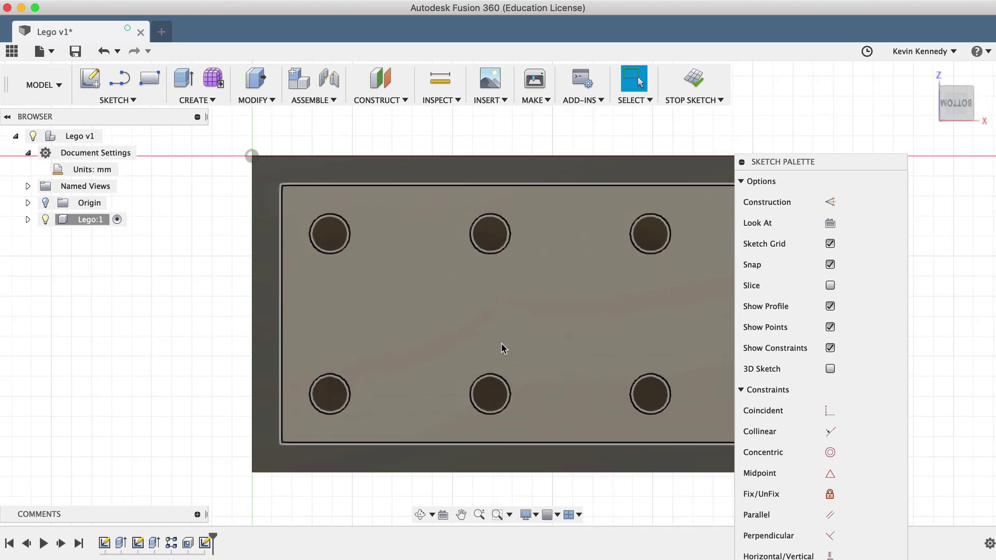
Step: Draw a diagonal construction line joining the upper-middle and lower-left stud centres
key(l)
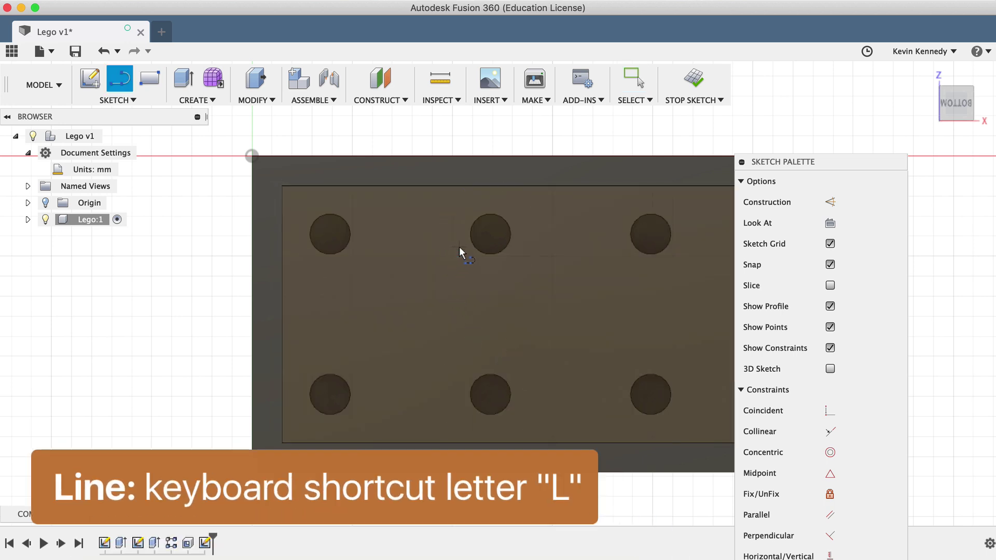
click(830, 202)
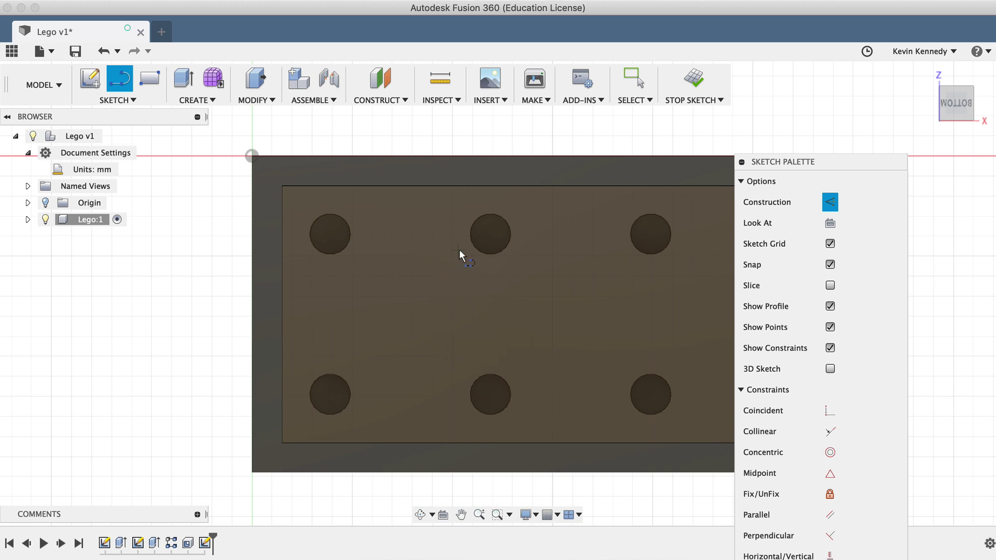
click(490, 234)
click(490, 234)
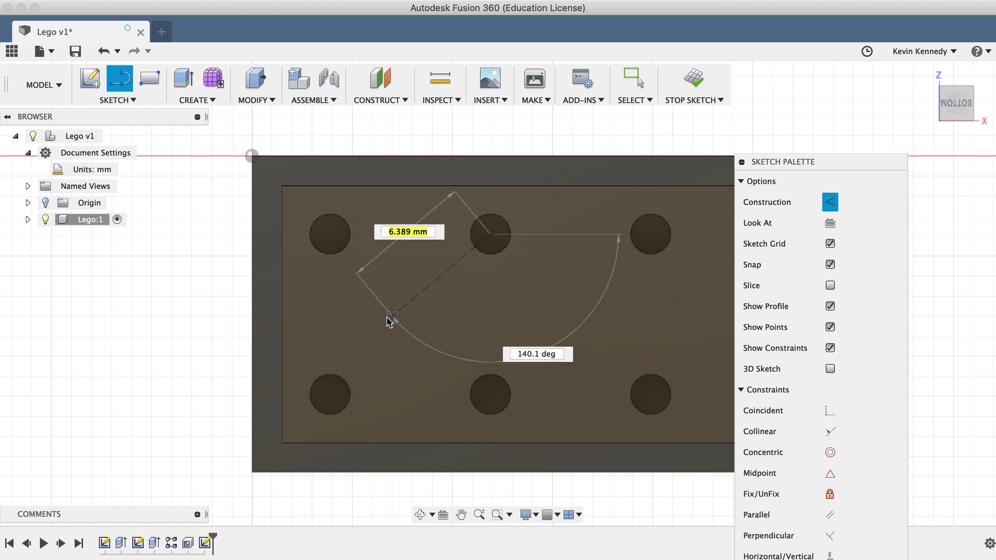
click(330, 395)
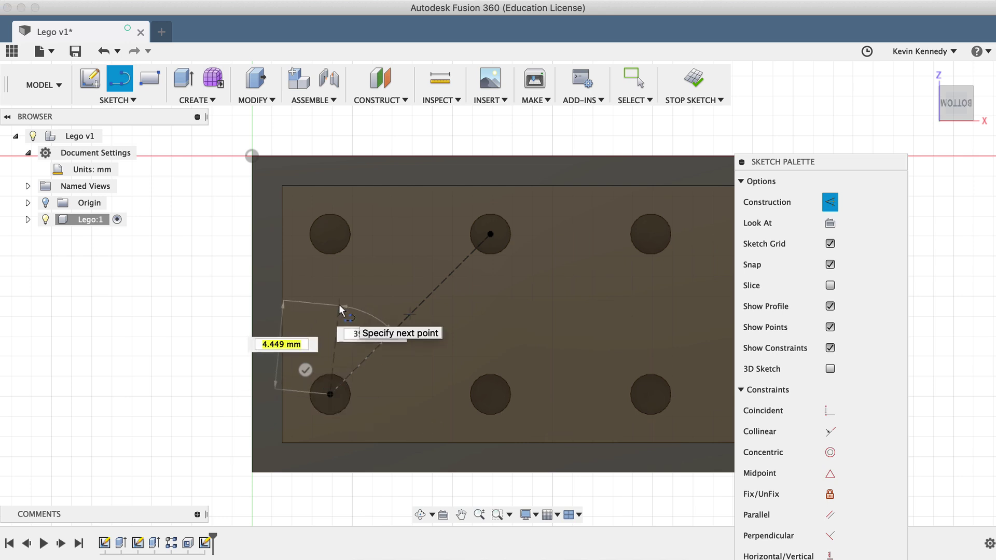
key(Escape)
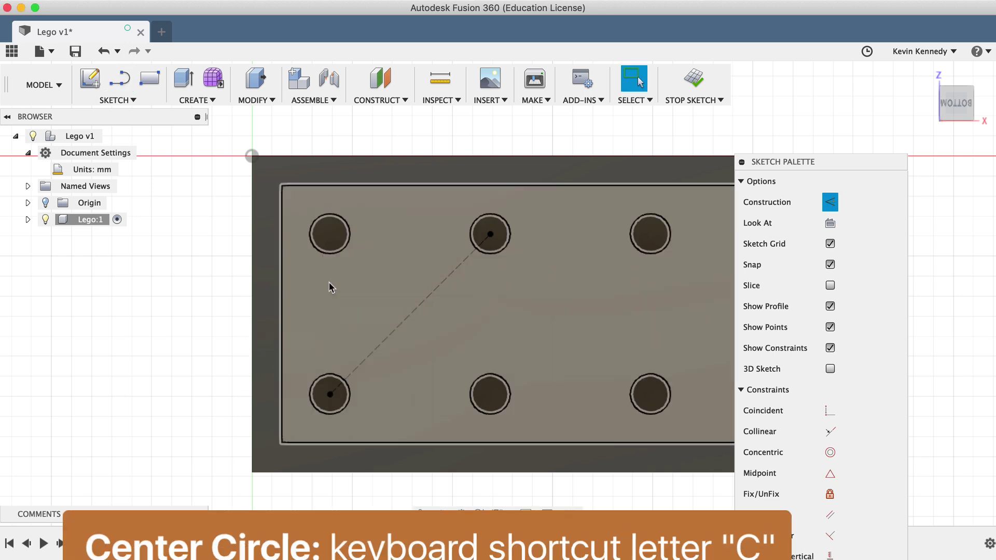
key(c)
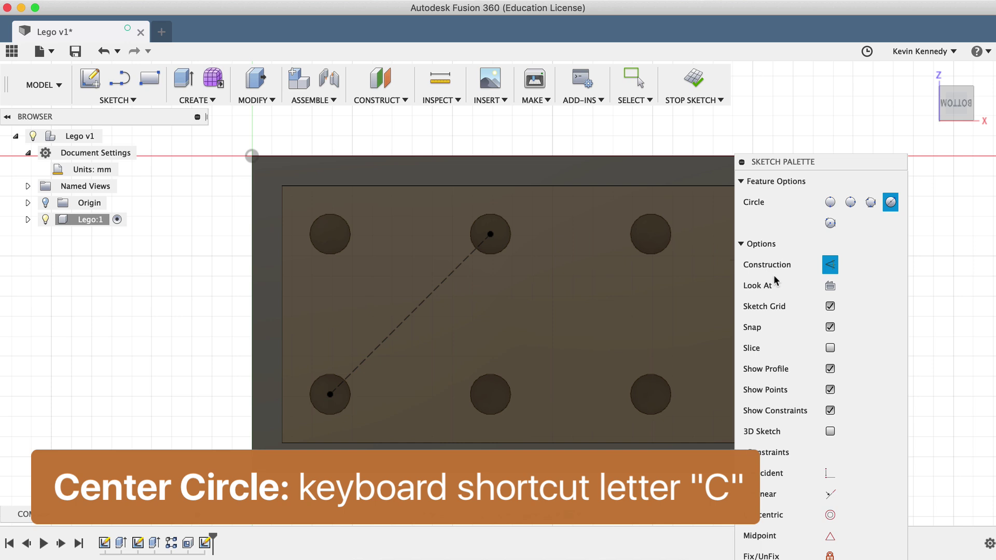
click(830, 265)
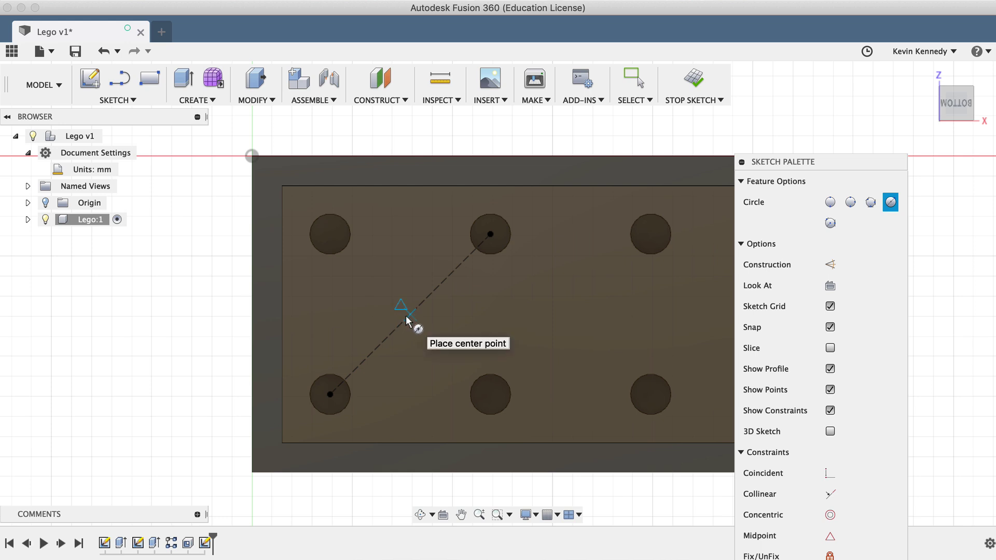
Step: Draw a roughly 6.314 mm circle at the line's midpoint, touching the stud outline
click(408, 315)
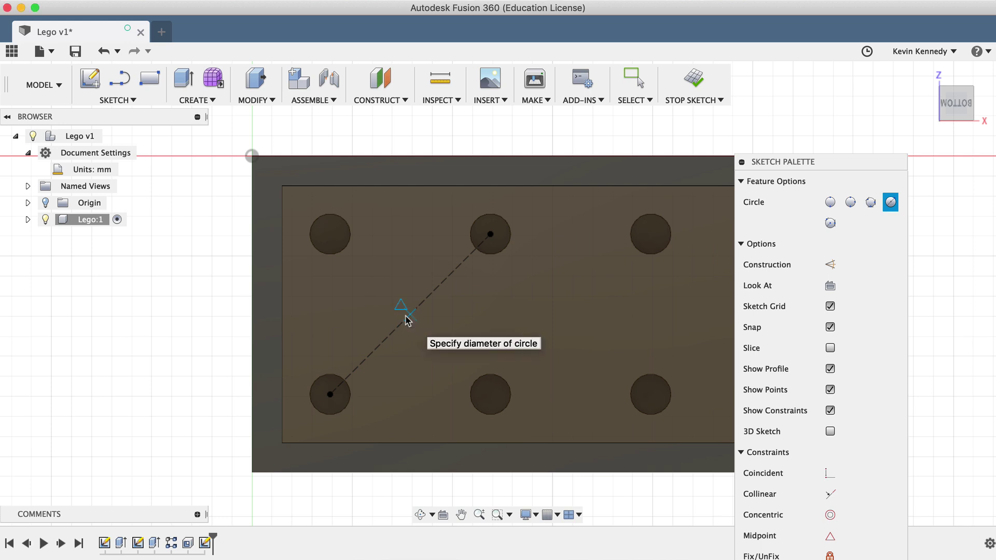
click(454, 276)
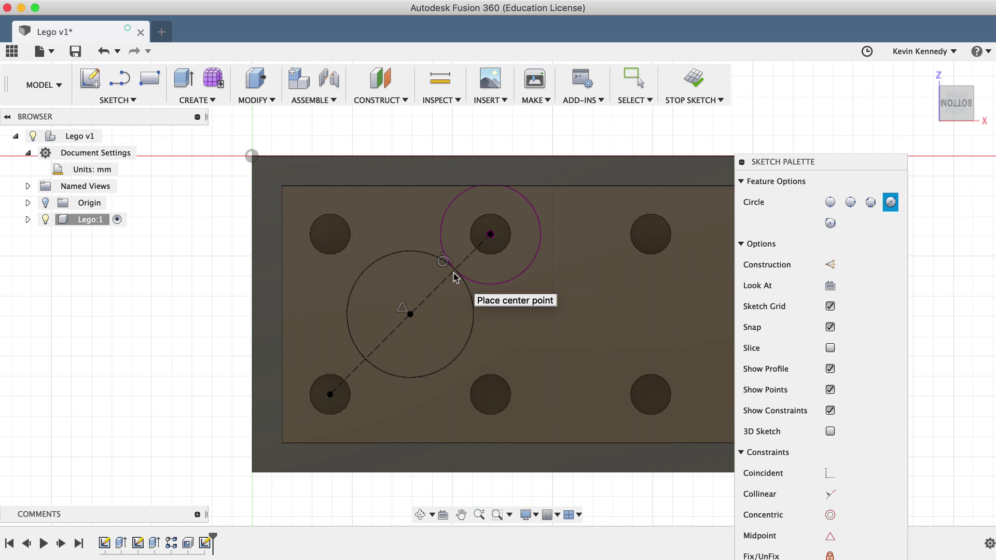
Step: Offset the new circle 1 mm inward to form a concentric ring
key(o)
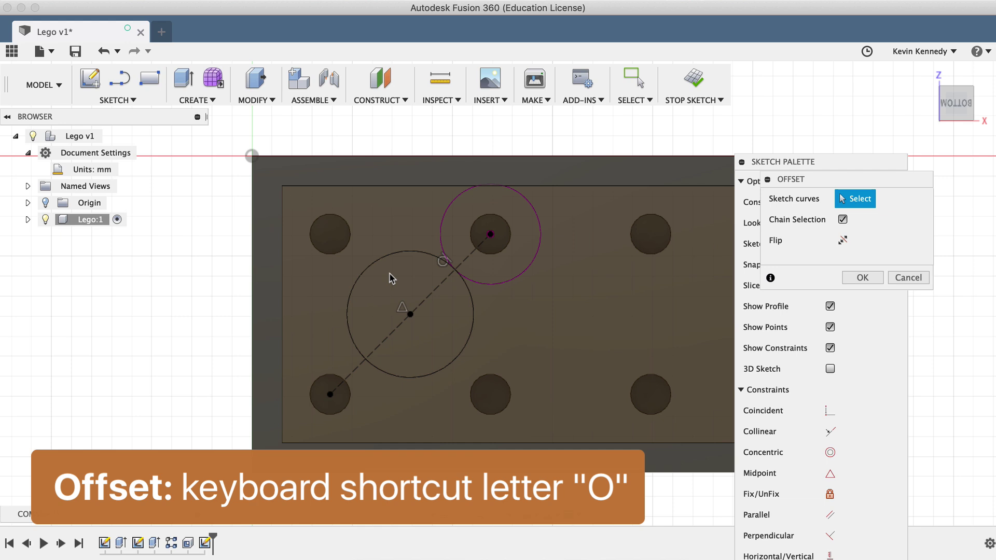
click(743, 162)
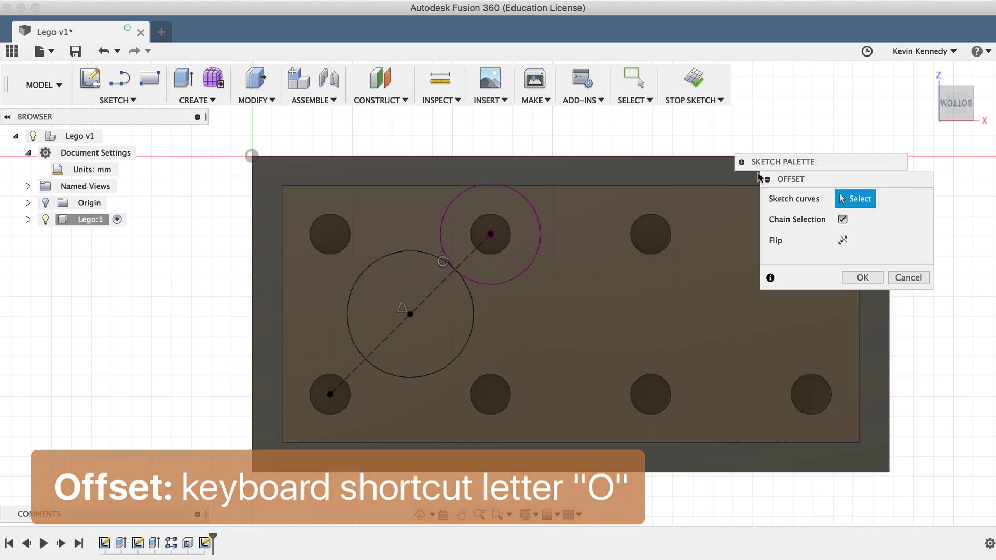
drag(764, 179, 747, 179)
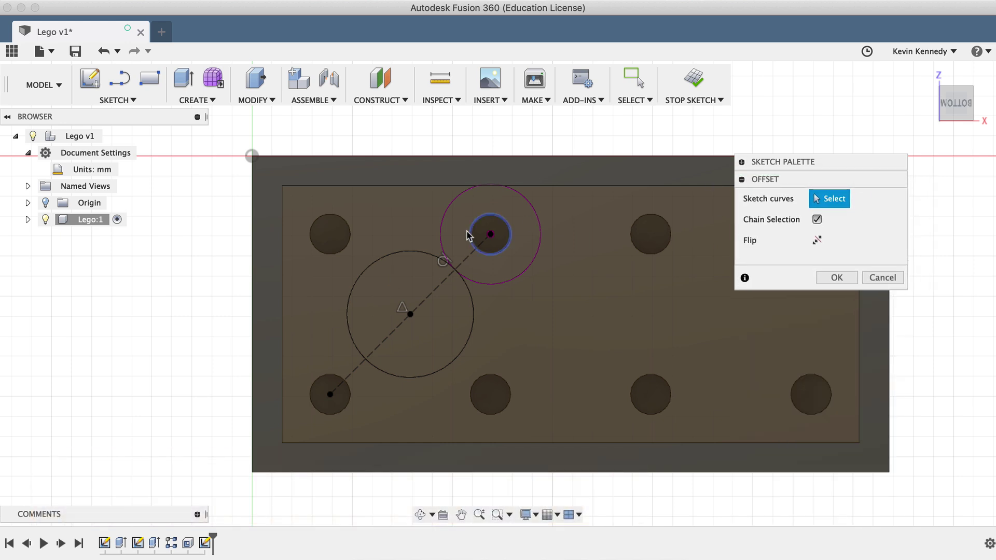
click(396, 253)
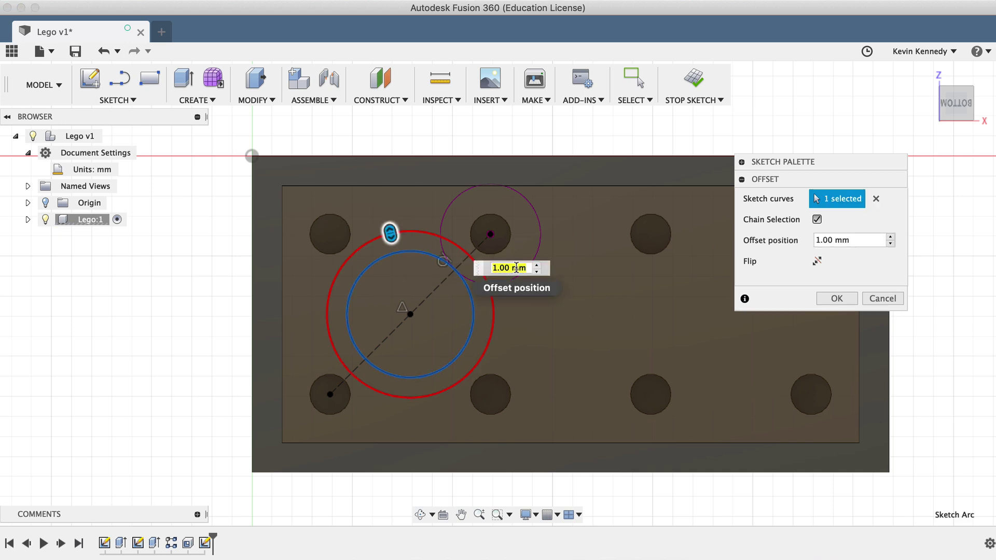
text(1)
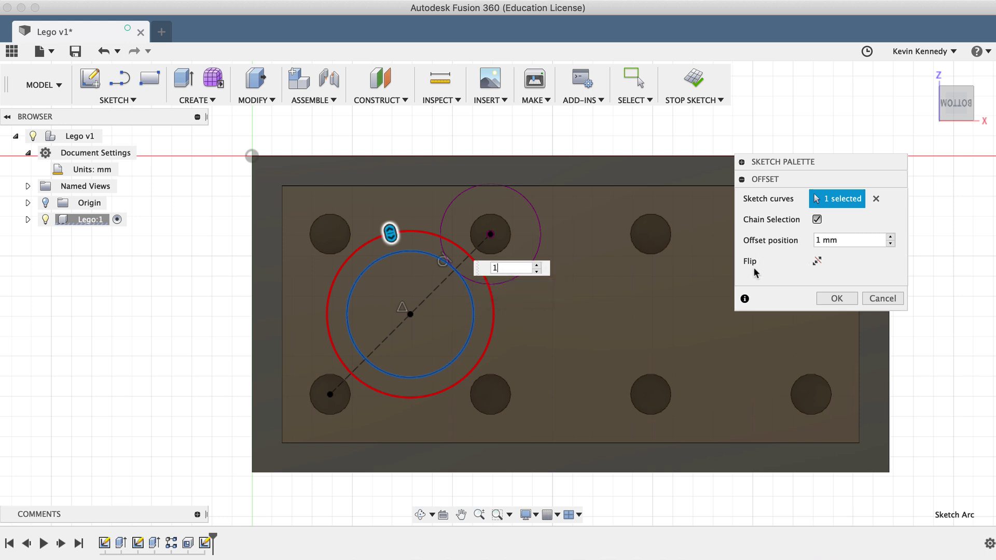
click(816, 262)
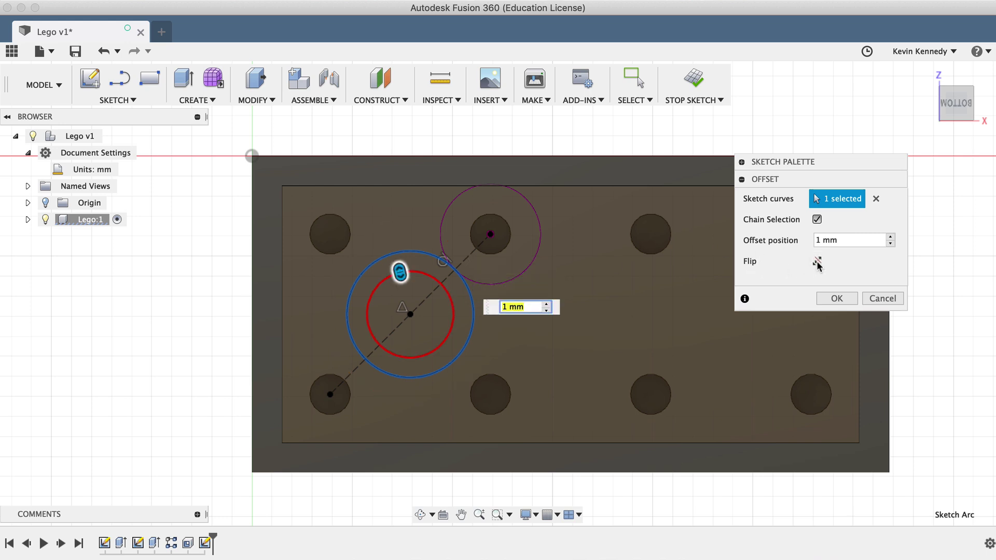
click(835, 299)
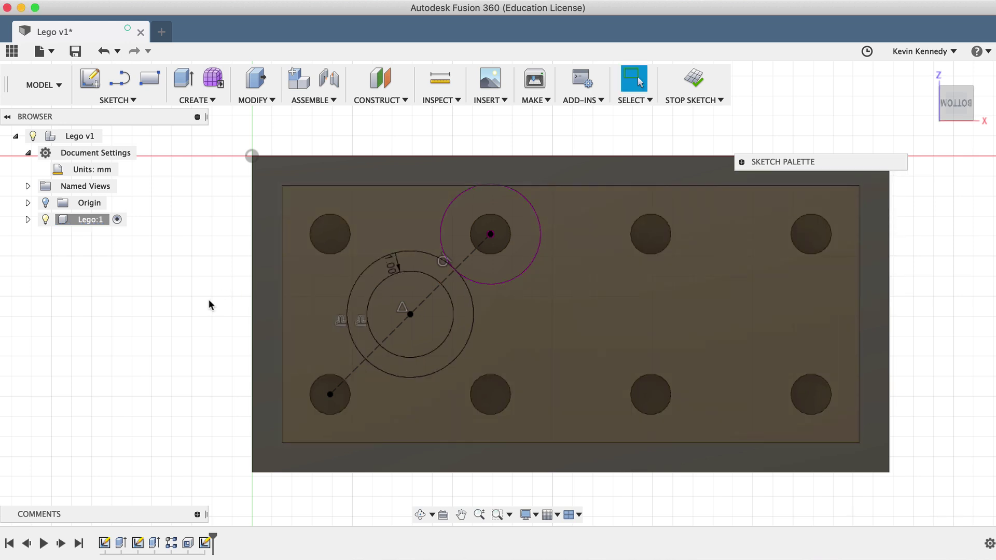
Step: Extrude the ring between the two circles 8.1 mm as a joined hollow support tube
key(e)
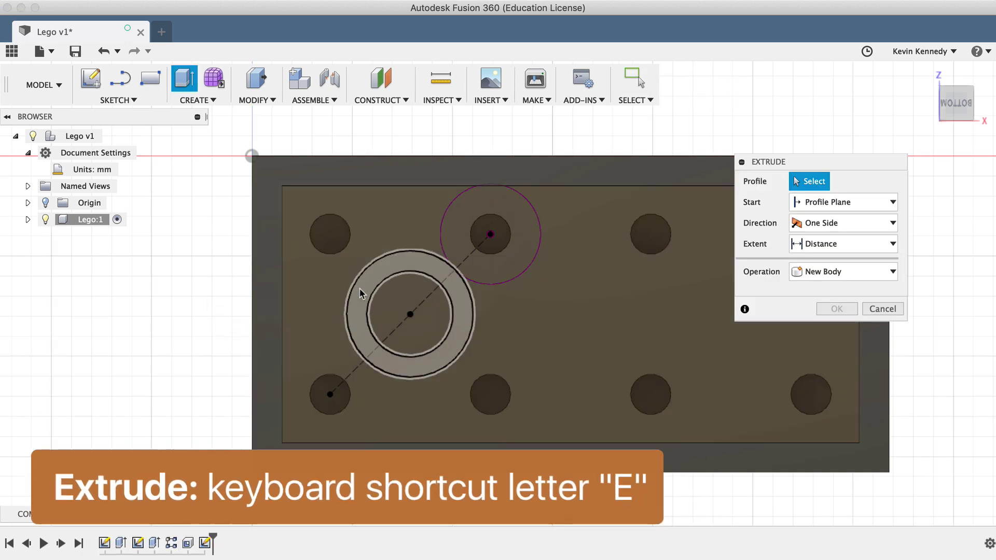
click(361, 293)
text(8.1)
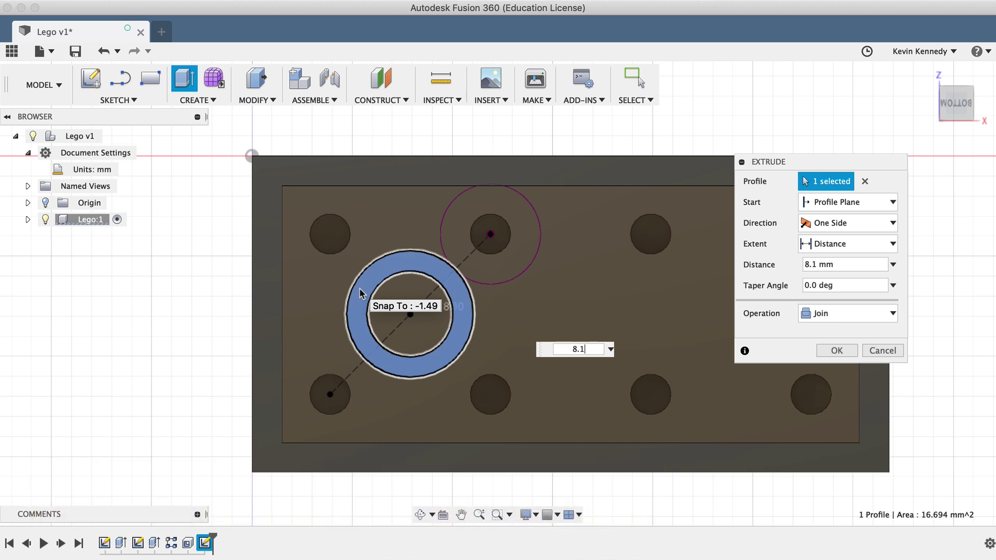
click(837, 351)
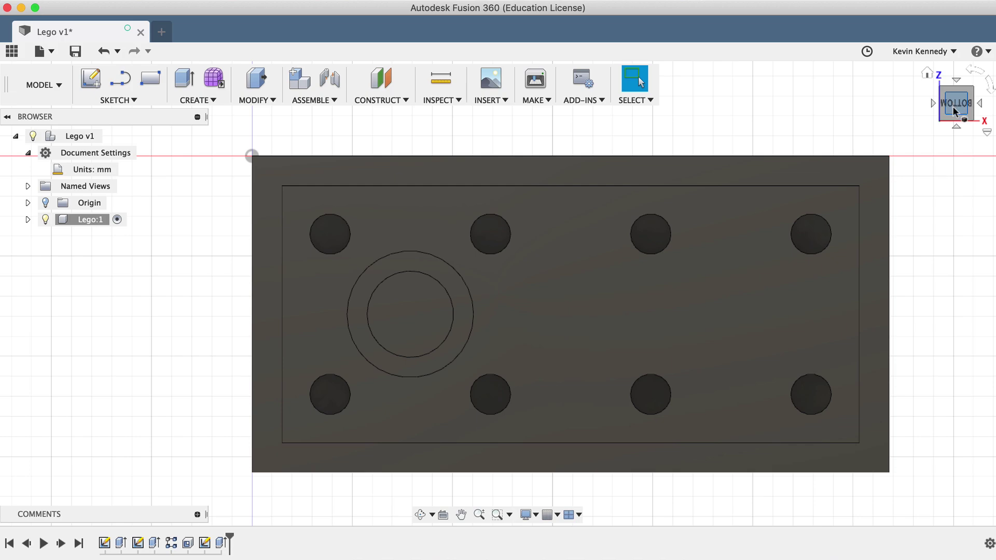
drag(952, 111, 926, 58)
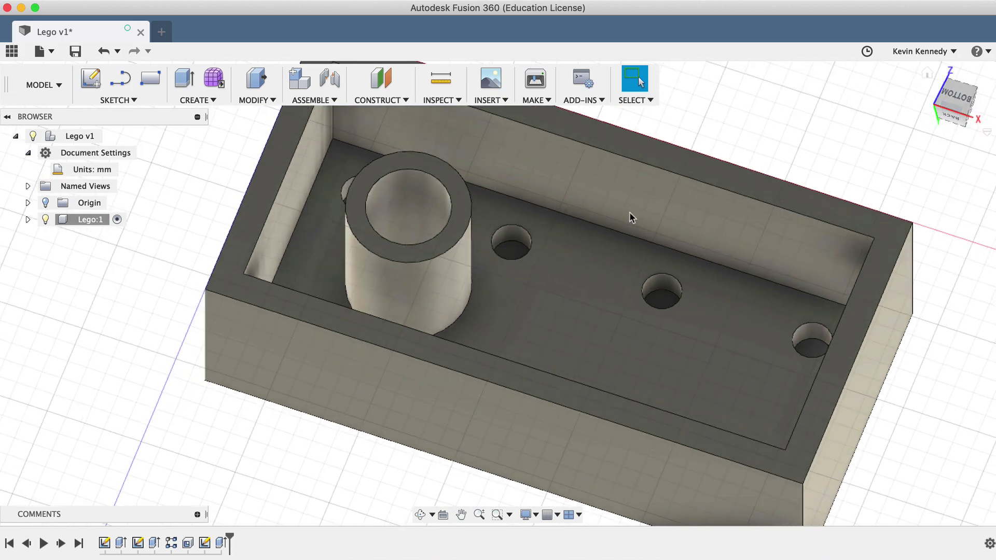
Step: Rectangular-pattern the tube extrusion along the brick's long edge: 3 copies, 16 mm apart
click(211, 101)
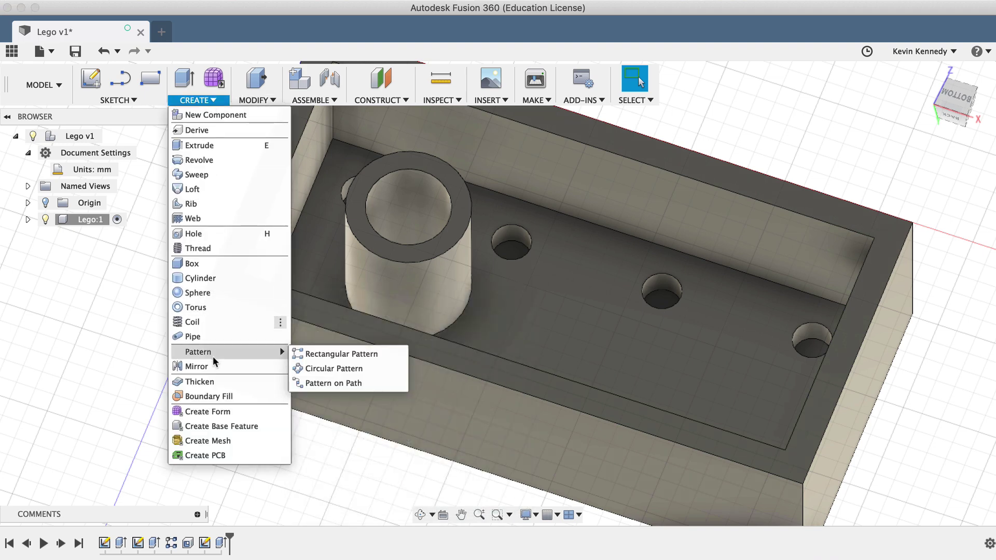
mouse_move(276, 351)
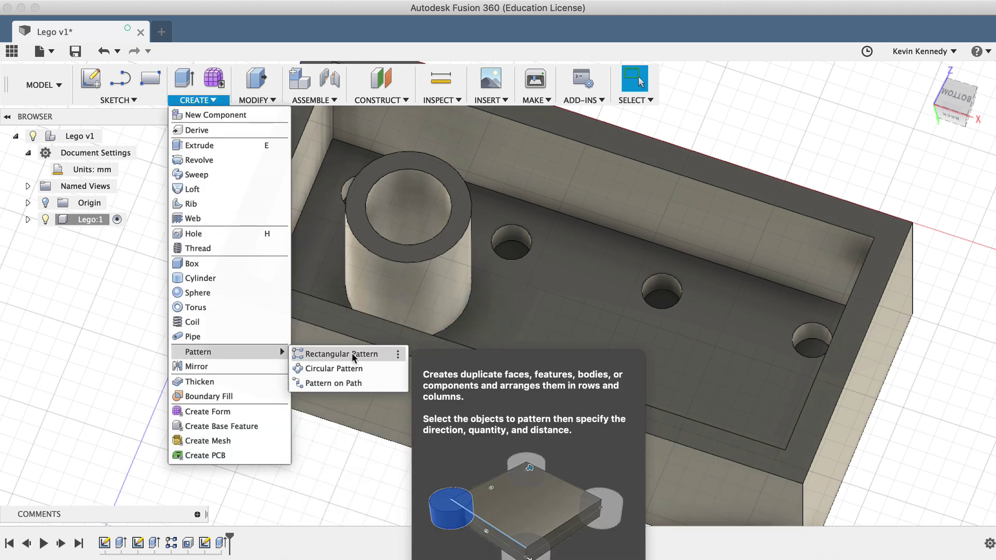
click(353, 355)
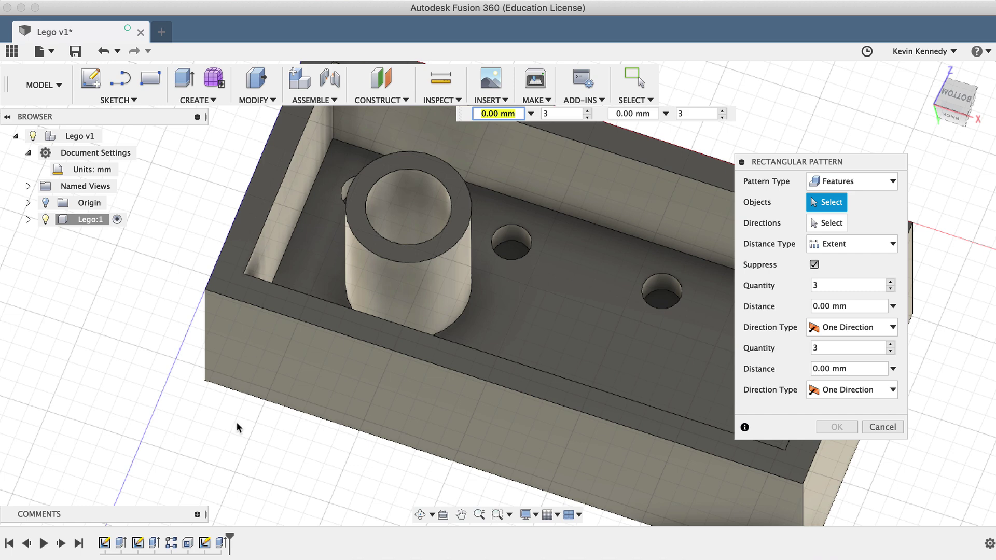
click(221, 543)
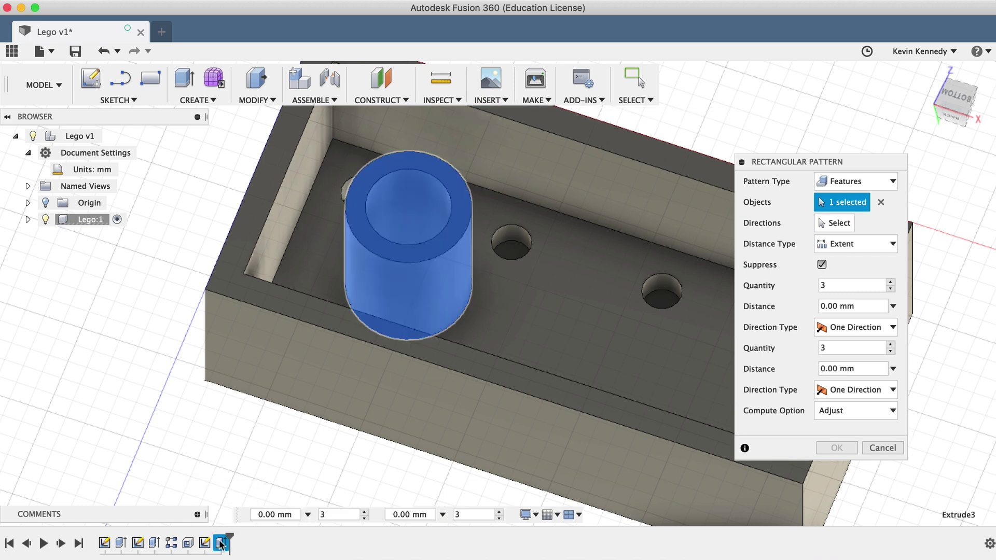
click(836, 224)
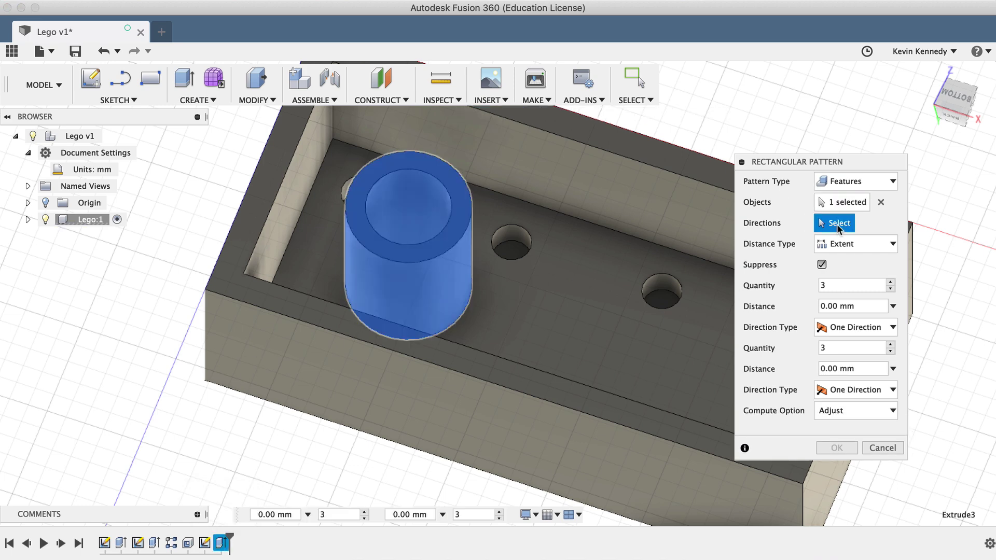
click(542, 375)
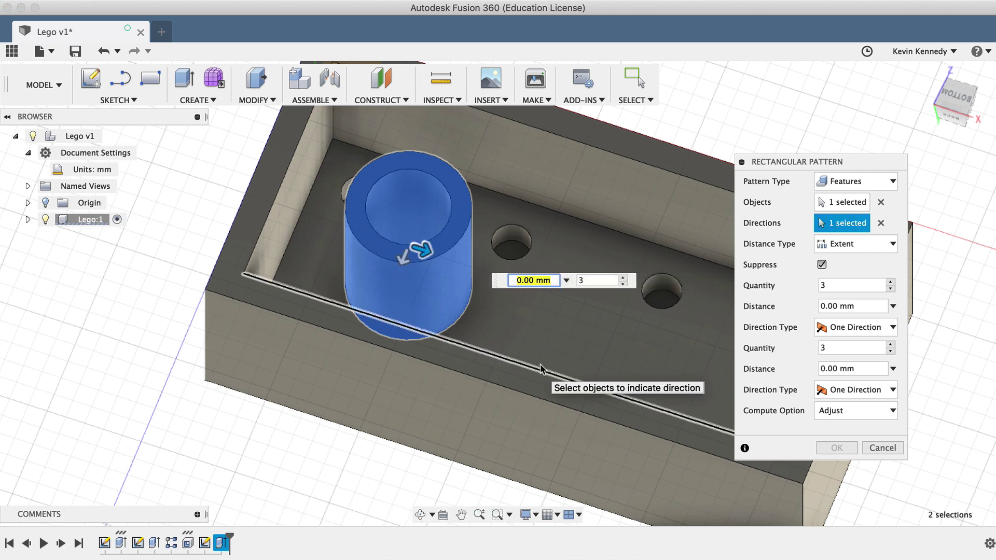
click(588, 283)
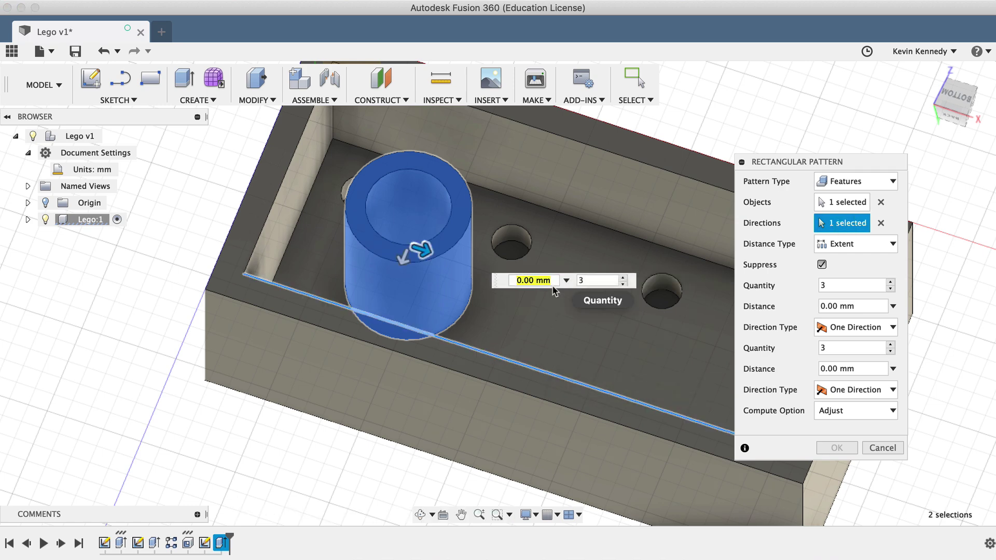
text(16)
key(Tab)
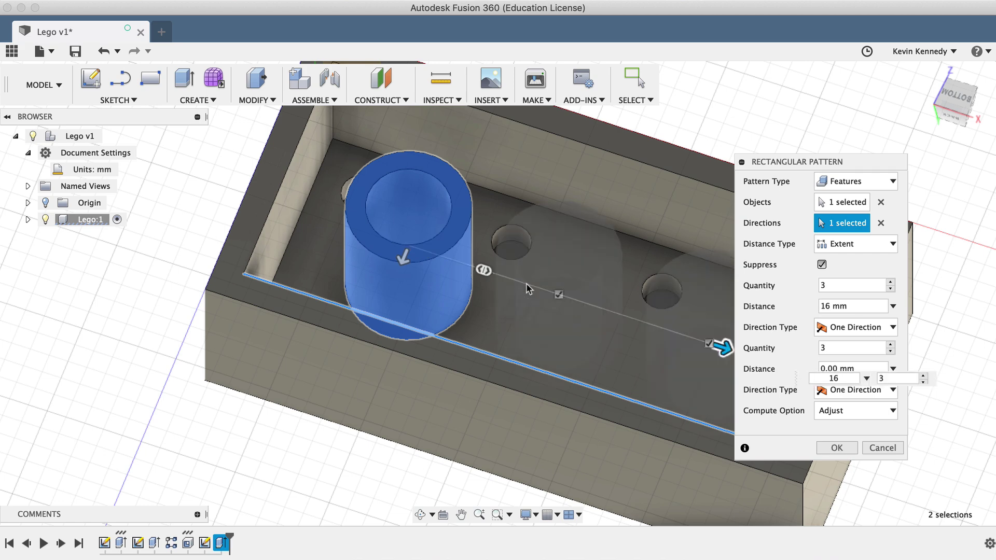
click(837, 448)
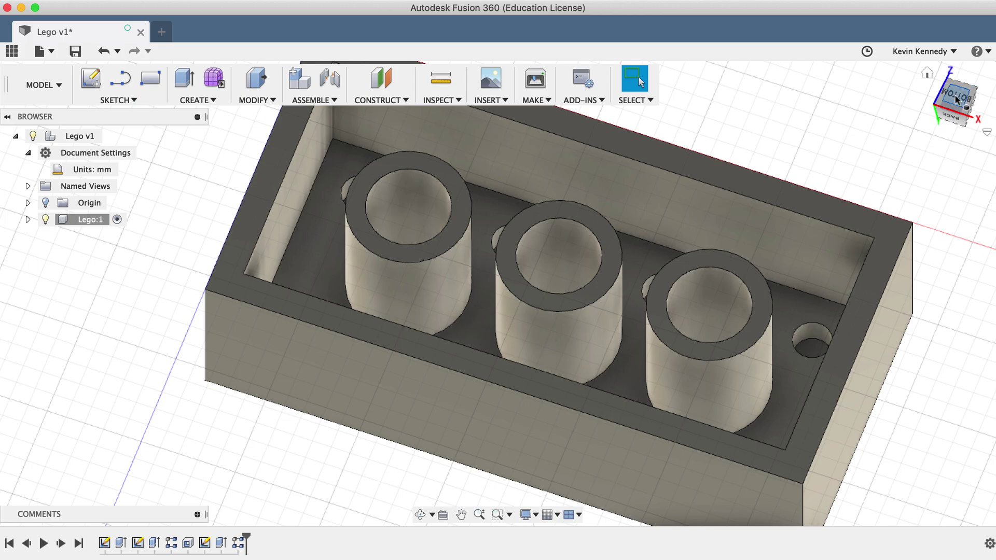
Step: Start a fillet and select the top edges of the first four studs
mouse_move(956, 99)
mouse_down()
mouse_move(970, 145)
mouse_move(846, 231)
mouse_up()
click(926, 75)
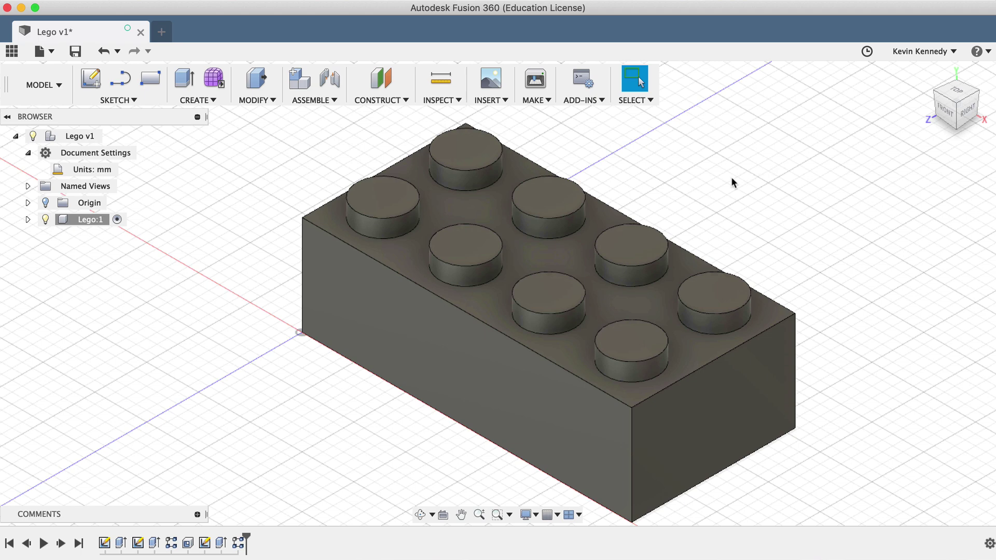
click(256, 102)
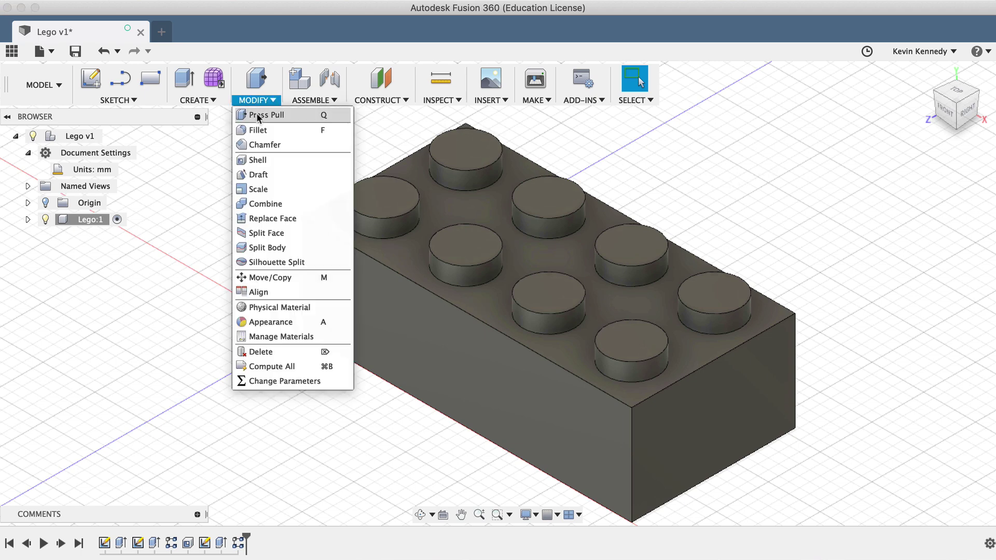
click(306, 130)
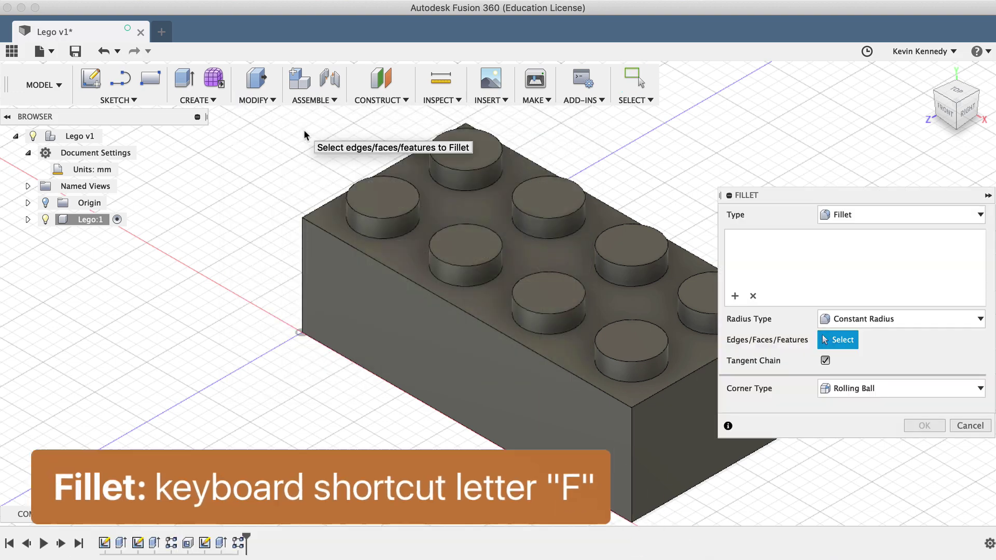
drag(747, 196, 754, 157)
click(688, 306)
click(628, 266)
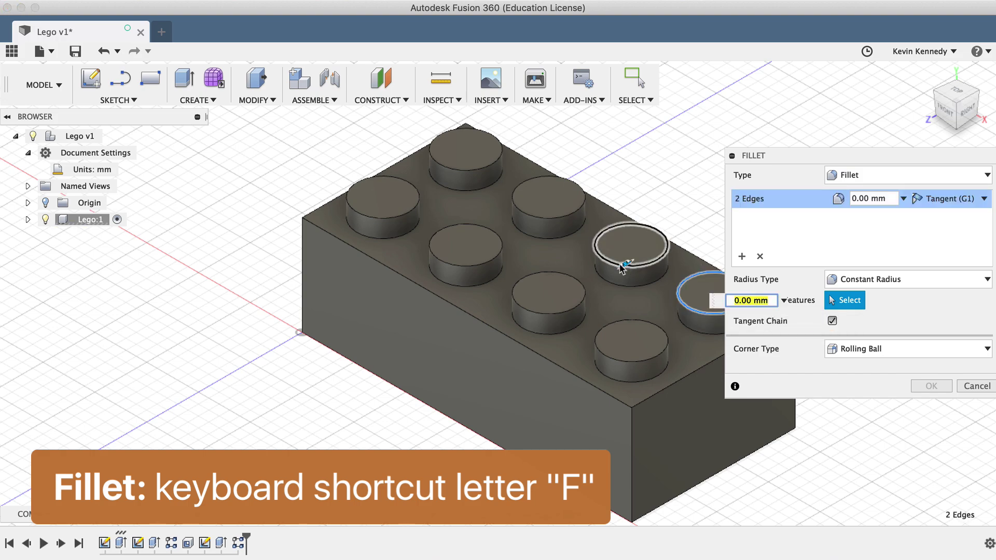
click(532, 218)
click(460, 168)
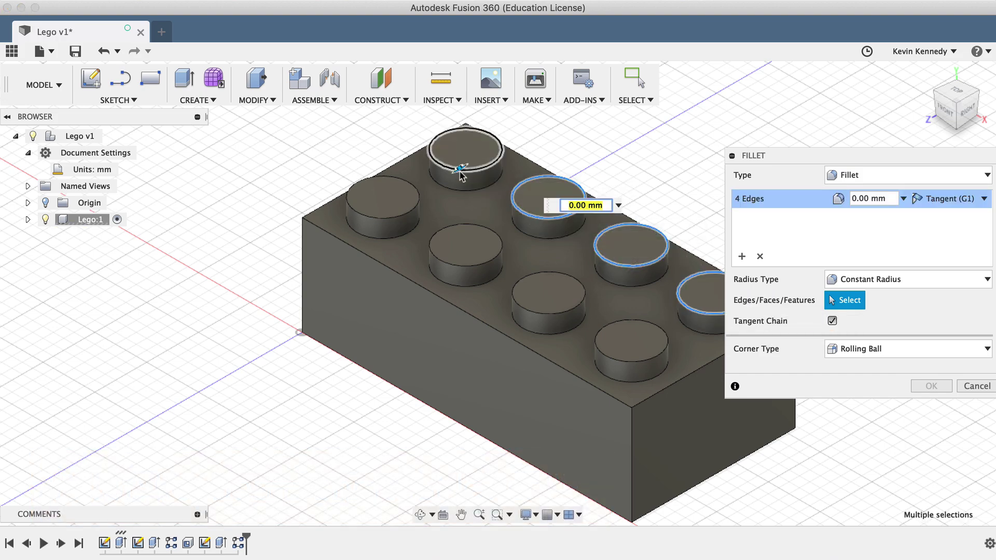
Step: Add the remaining four stud top edges and apply a 0.2 mm fillet radius
click(415, 207)
click(427, 251)
click(511, 293)
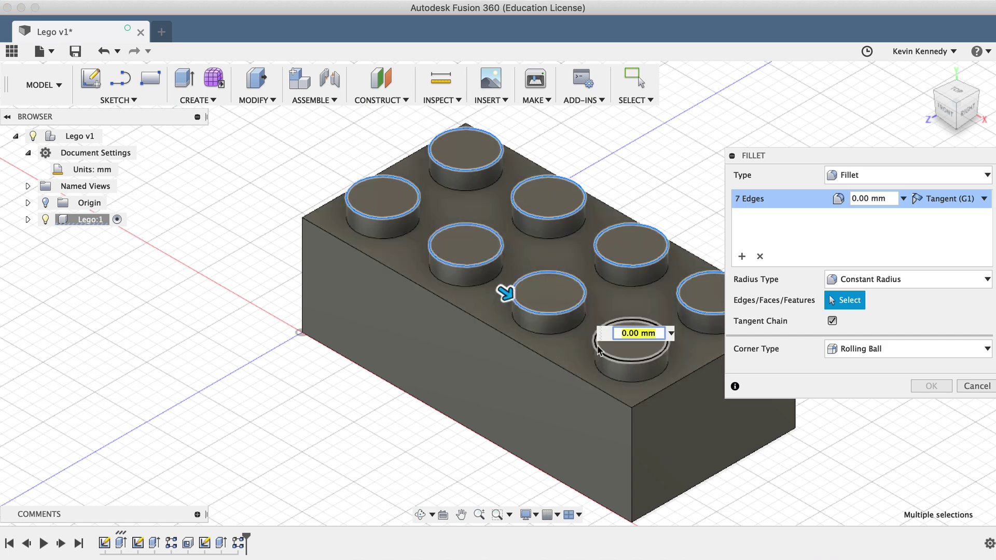
click(596, 347)
click(861, 198)
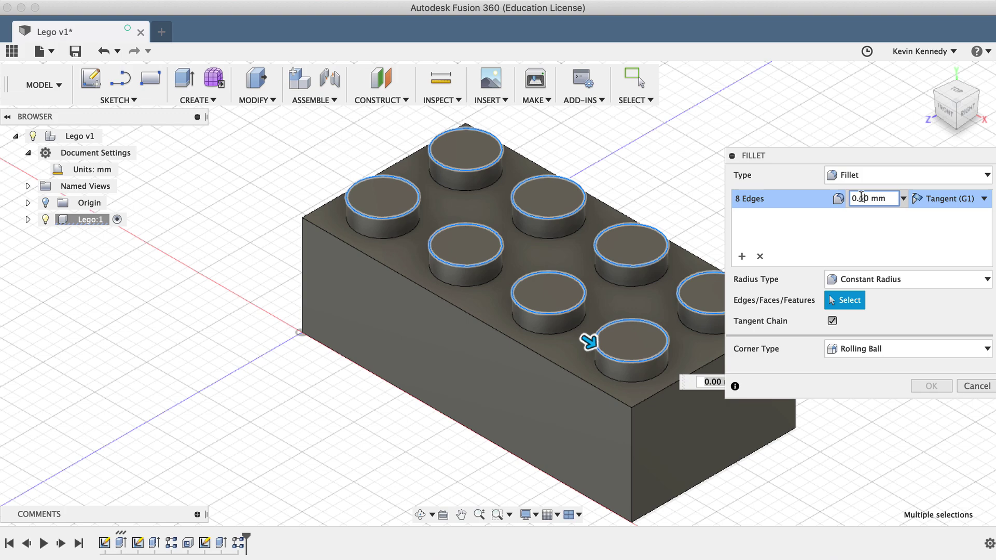
text(0.2)
key(Tab)
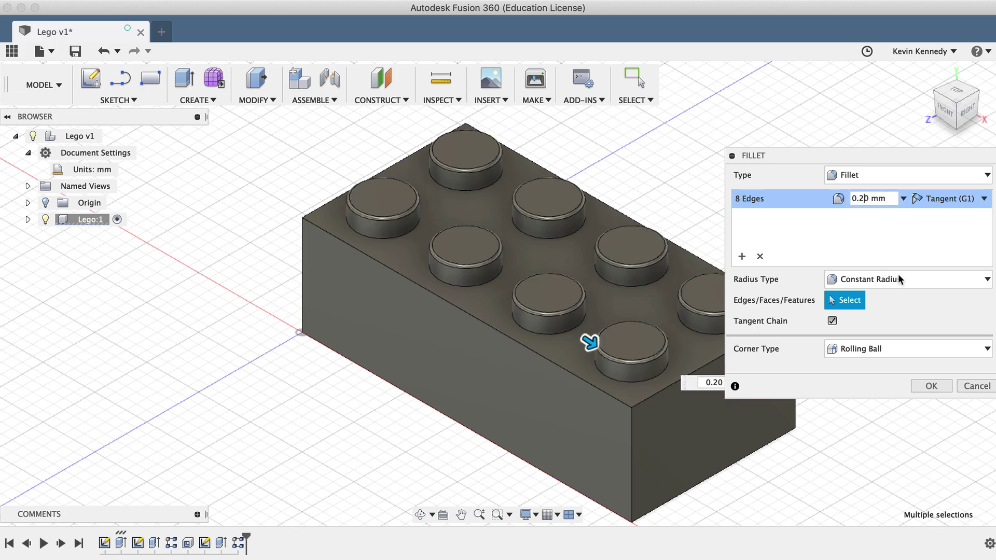
click(932, 386)
Step: Fillet the end faces of the right, middle and left underside tubes at 0.2 mm
drag(959, 123, 959, 72)
key(f)
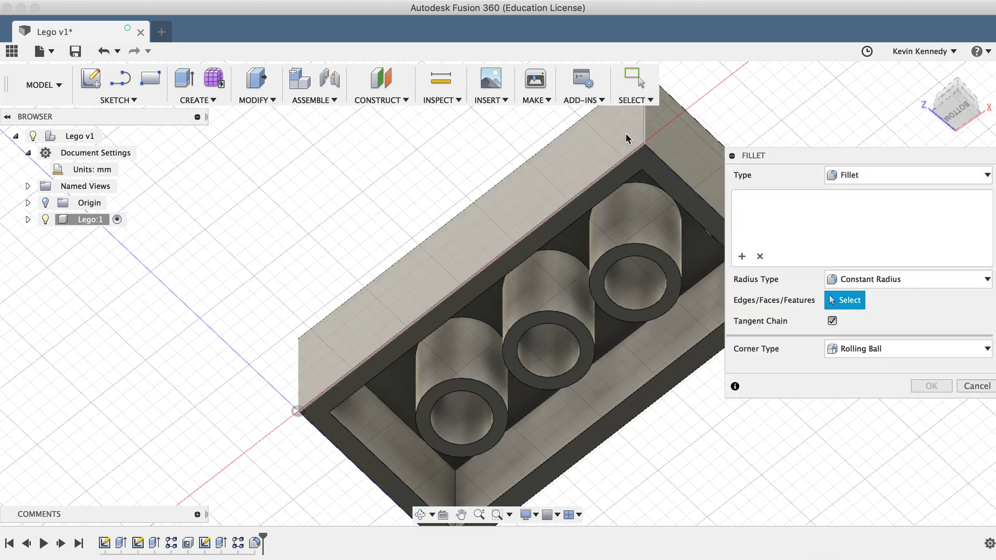
click(631, 251)
click(511, 357)
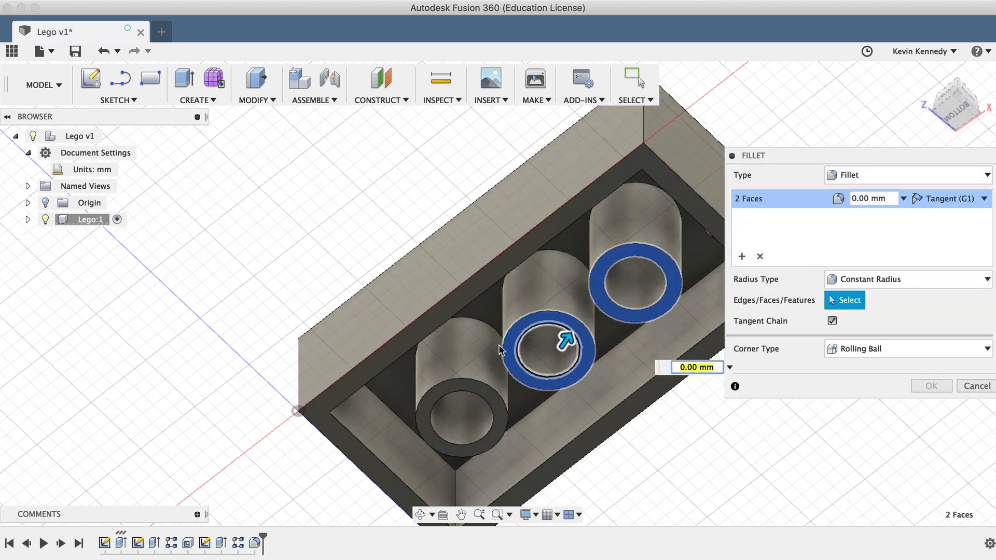
click(465, 389)
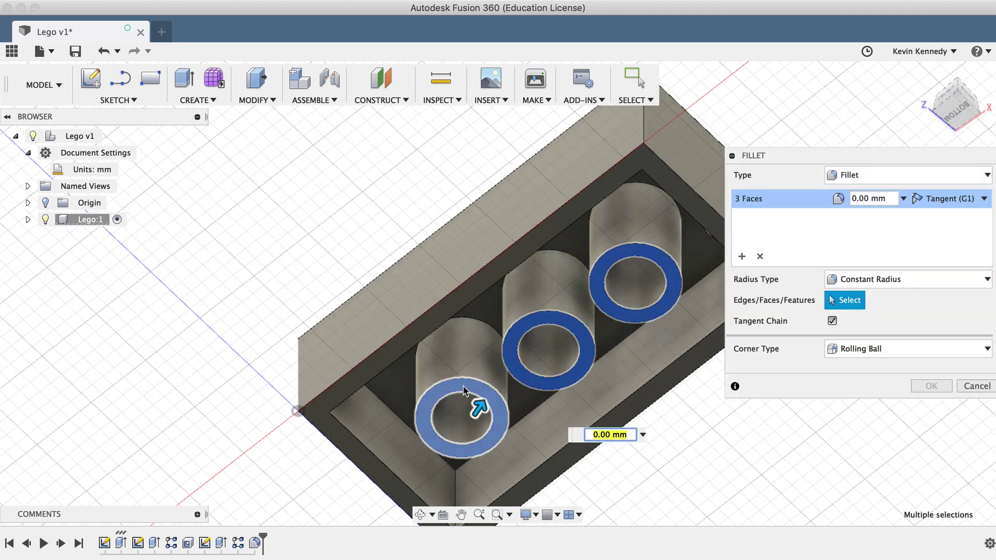
click(863, 199)
text(0.2)
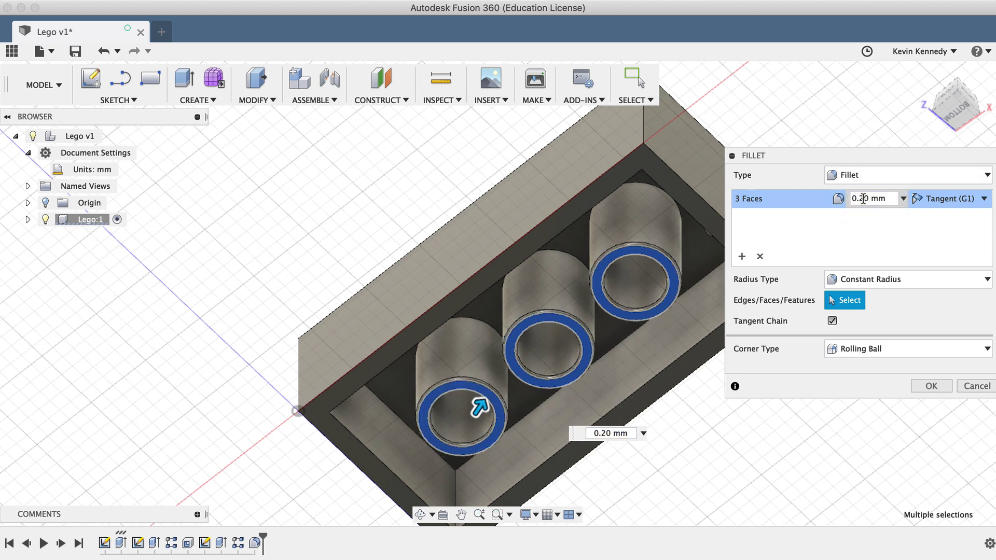
click(922, 386)
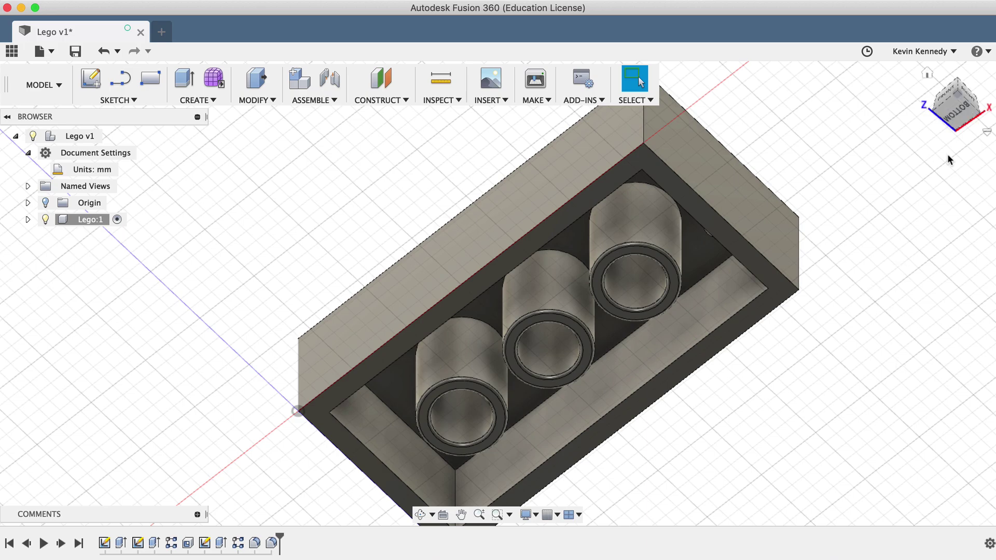
Step: Reset to the Home view showing the eight rounded studs and the finished brick
click(928, 75)
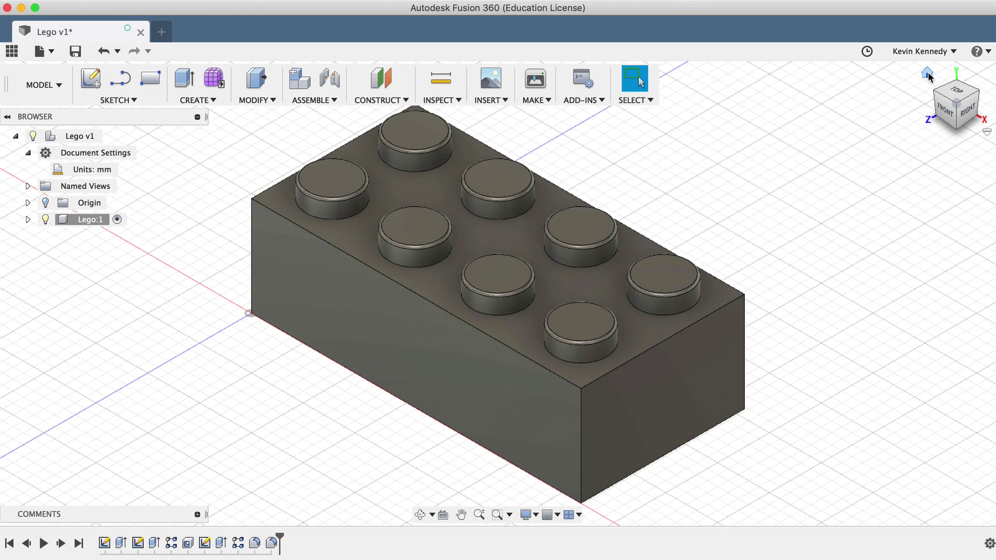